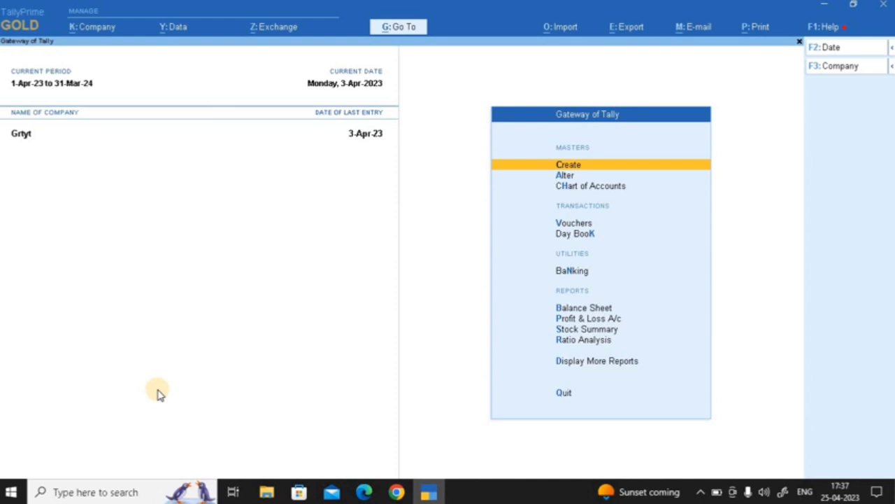
Start a new company from the company list via Create Company
key(F3)
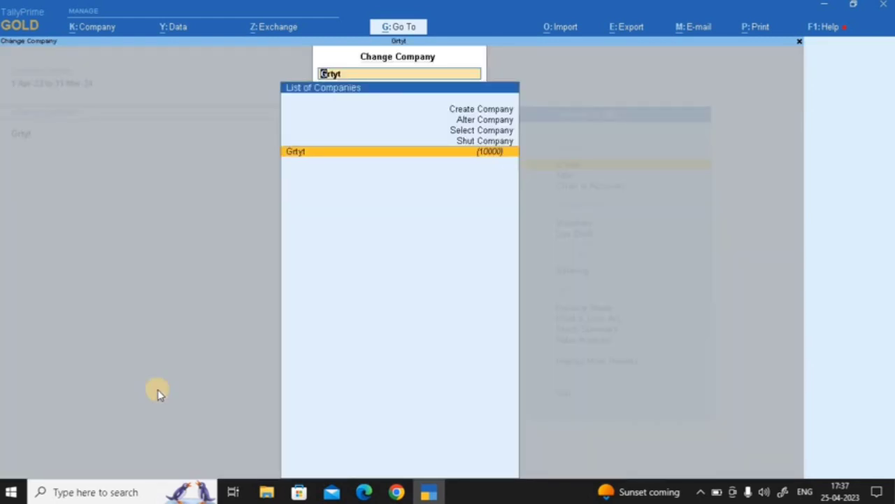
key(Up)
key(Up)
key(Up)
key(Up)
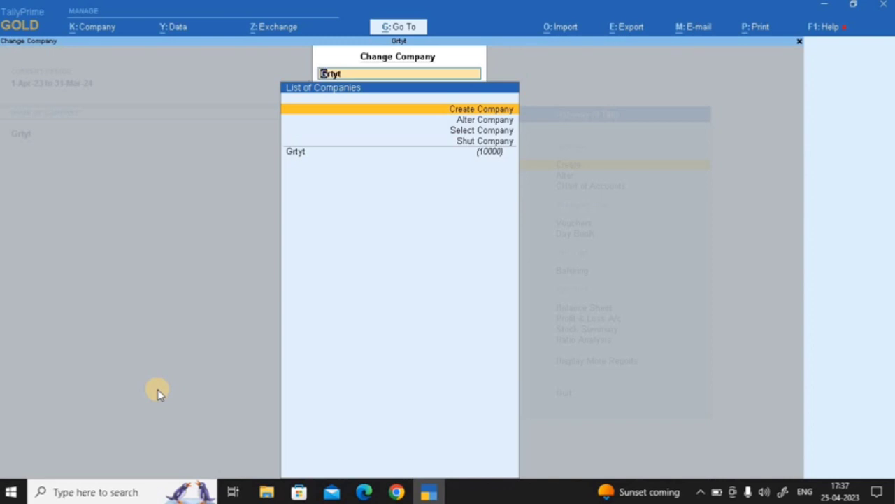
key(Return)
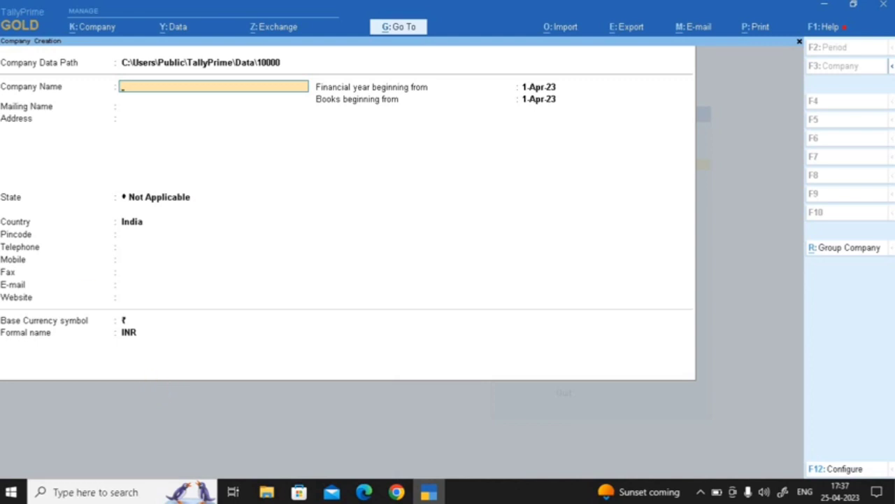
Return to the Company Data Path field to show the List of Folders
click(66, 70)
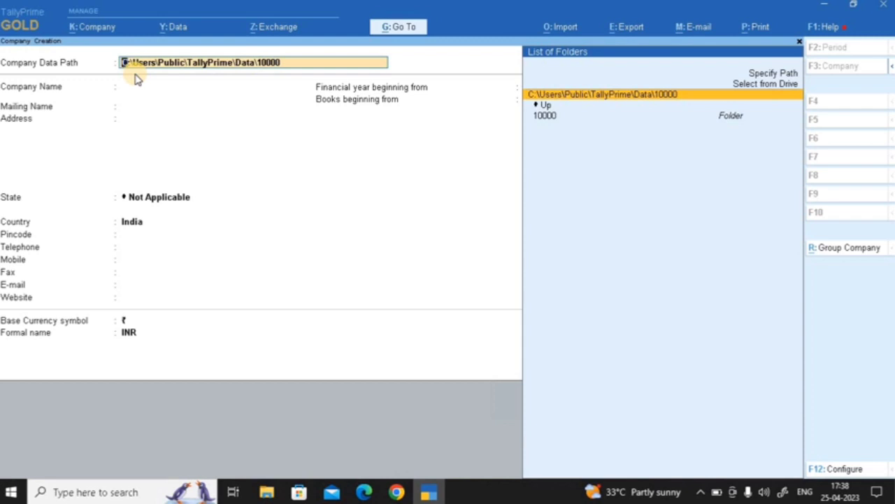
Browse the drives and set the data path to F:\LENOVO D\AMIT HEALTHCARE
key(Up)
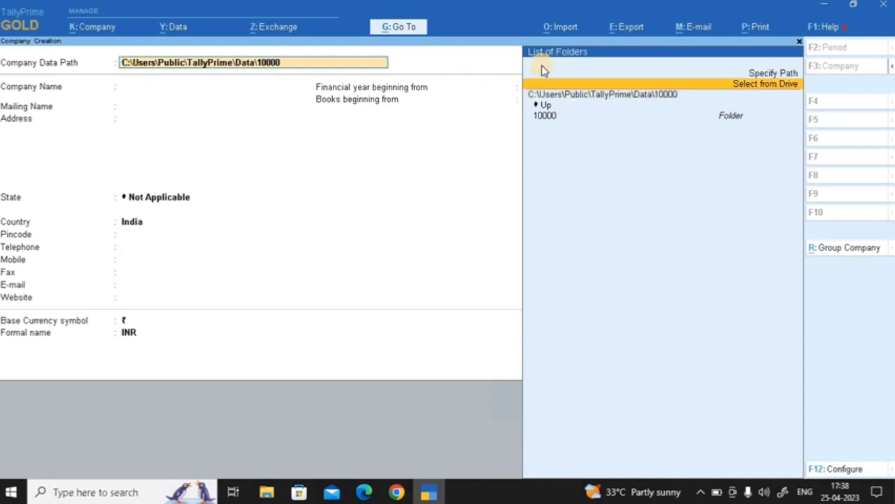
key(Return)
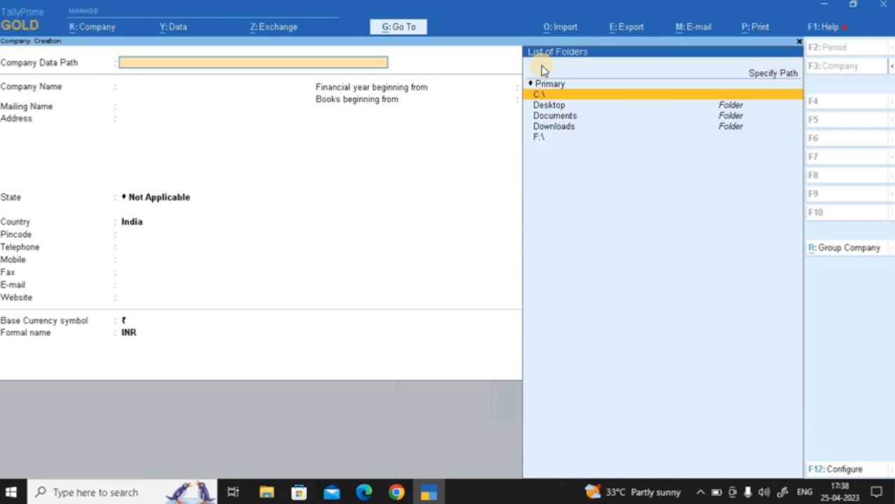
key(Down)
key(Down)
key(Down)
key(Down)
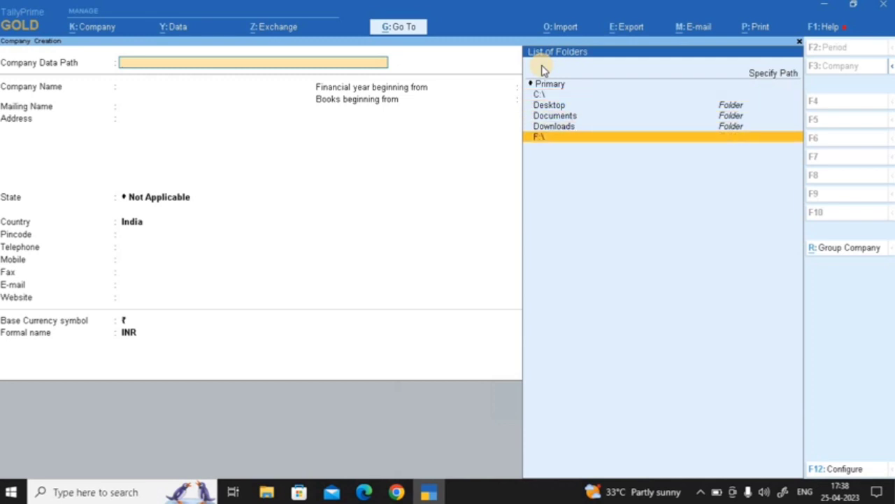
key(Return)
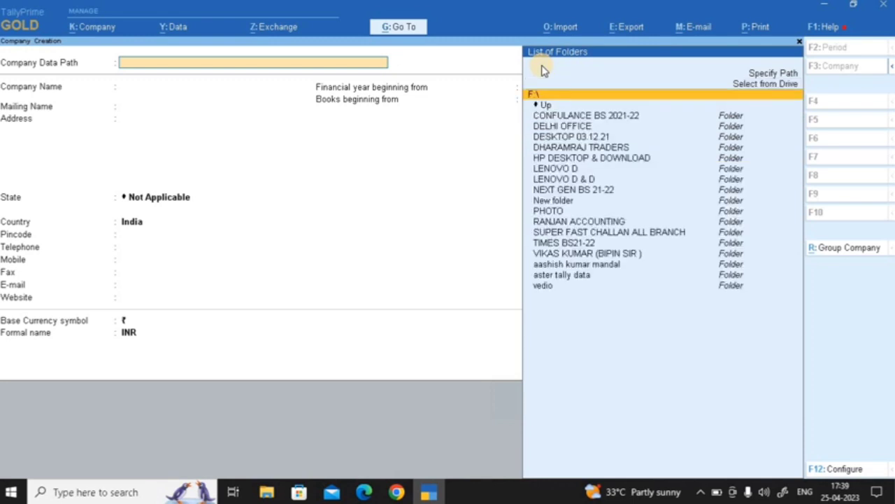
key(Down)
key(Down)
key(Down)
key(Down)
key(Down)
key(Down)
key(Down)
key(Return)
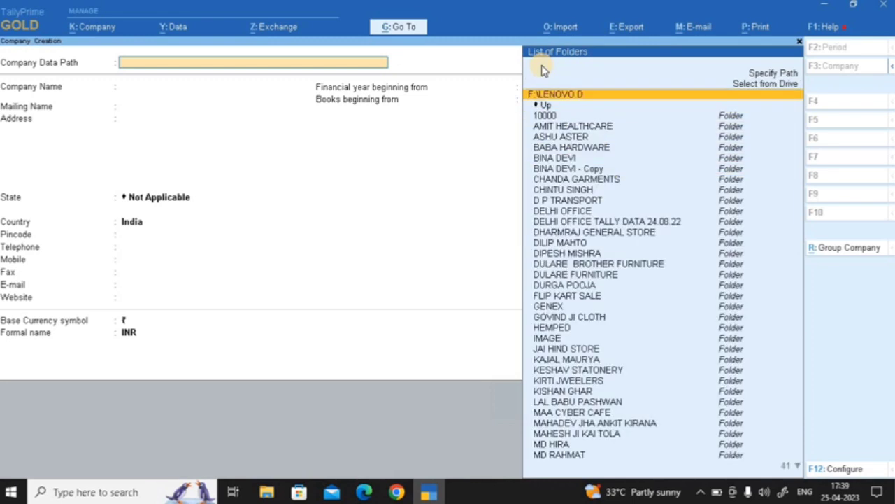
key(Down)
key(Down)
key(Down)
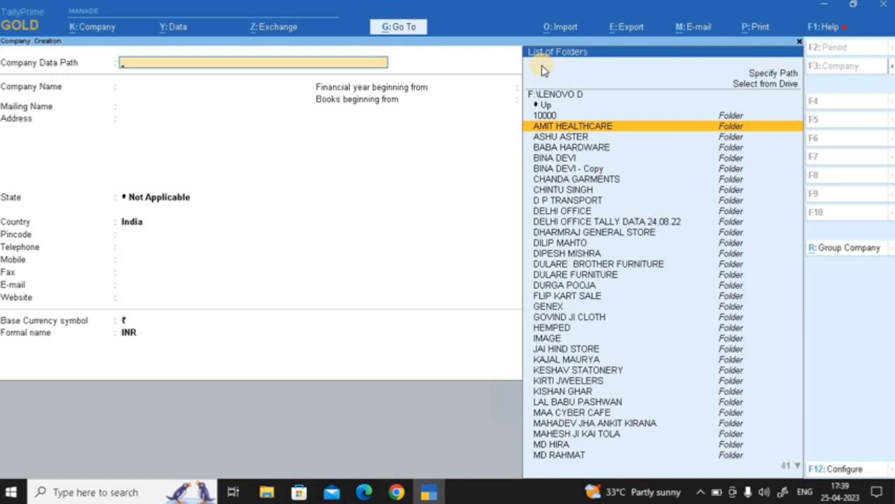
key(Return)
key(Return)
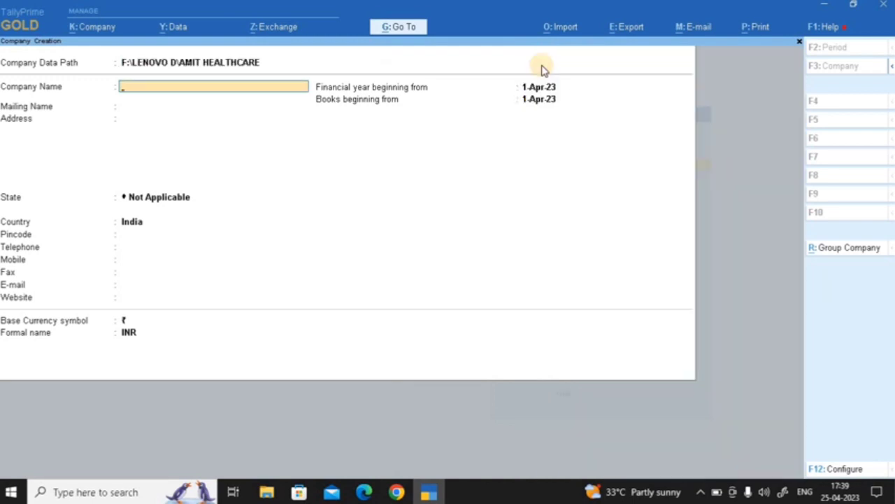
key(BackSpace)
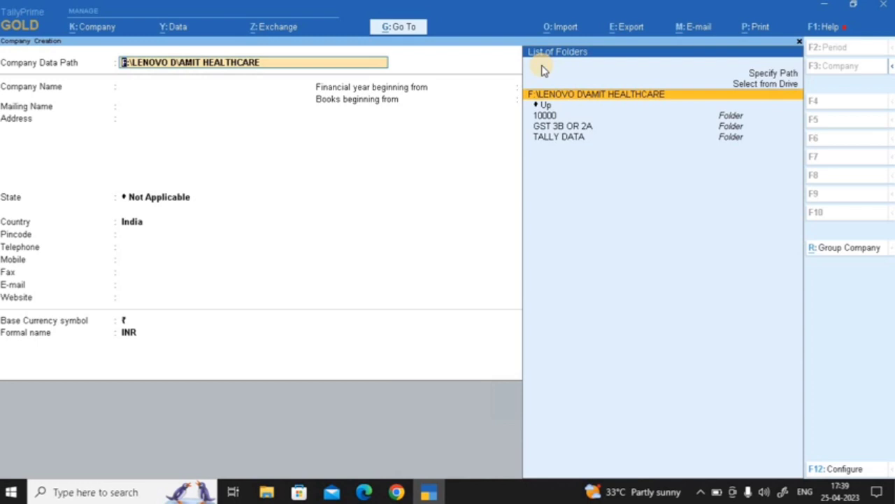
key(Return)
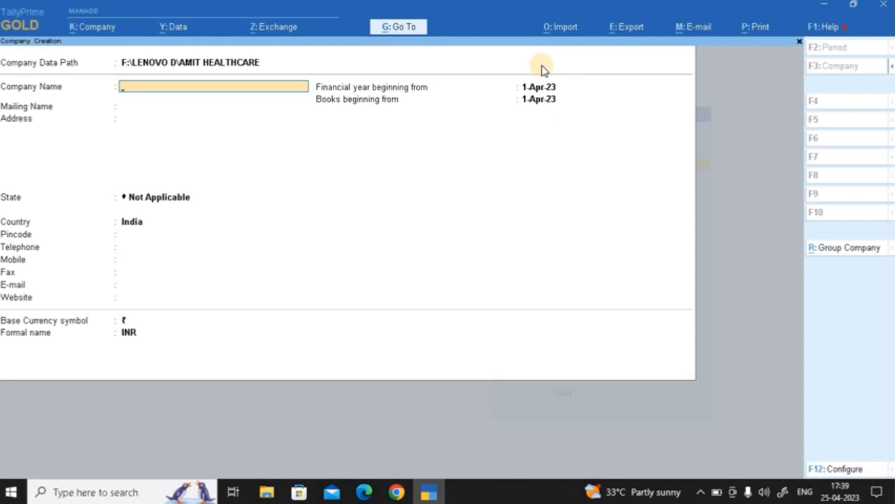
Name the company SHARPZONE ONLINE MARKETING PVT LTD and keep the matching mailing name
text(SHARPZONE OI)
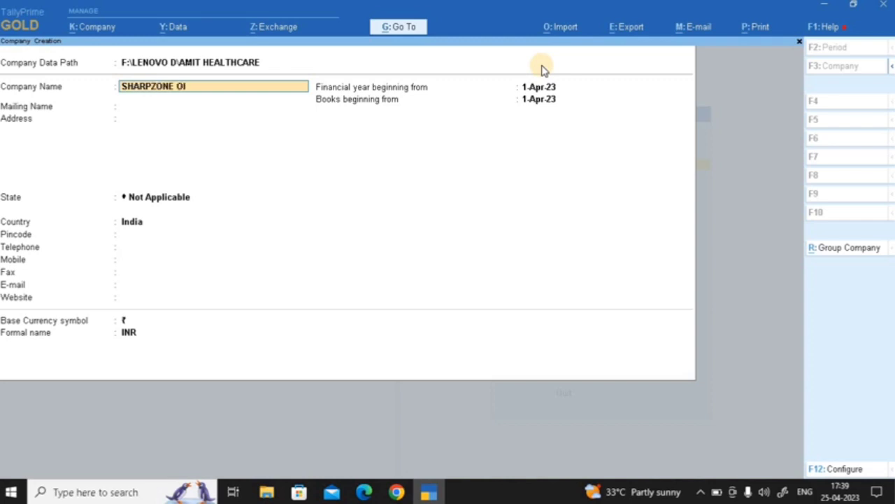
key(BackSpace)
text(NLINE MARKETING PVT)
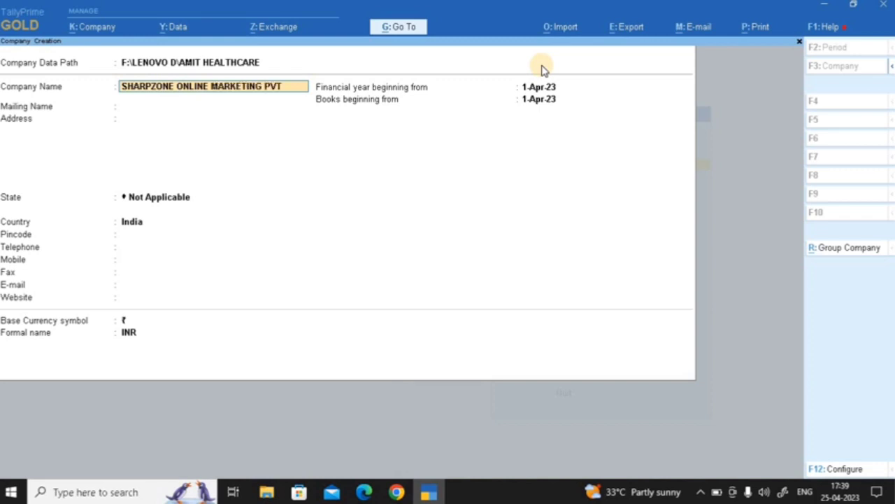
text( LTD)
key(Return)
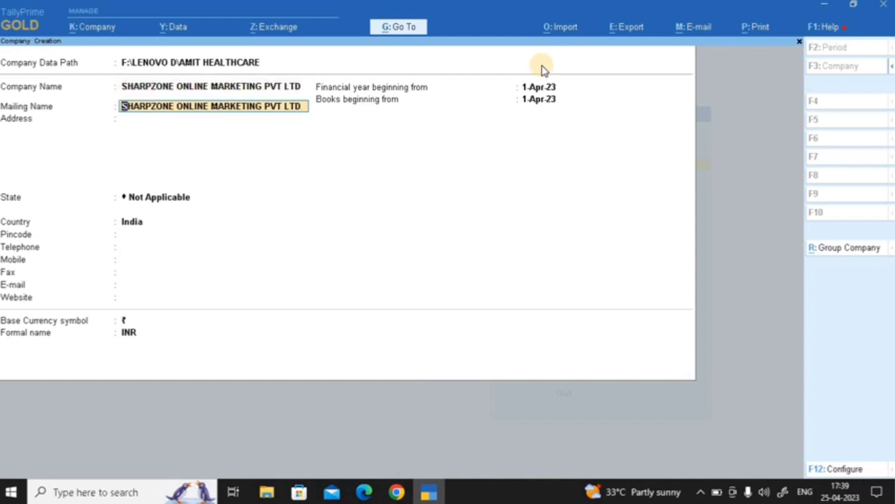
key(Return)
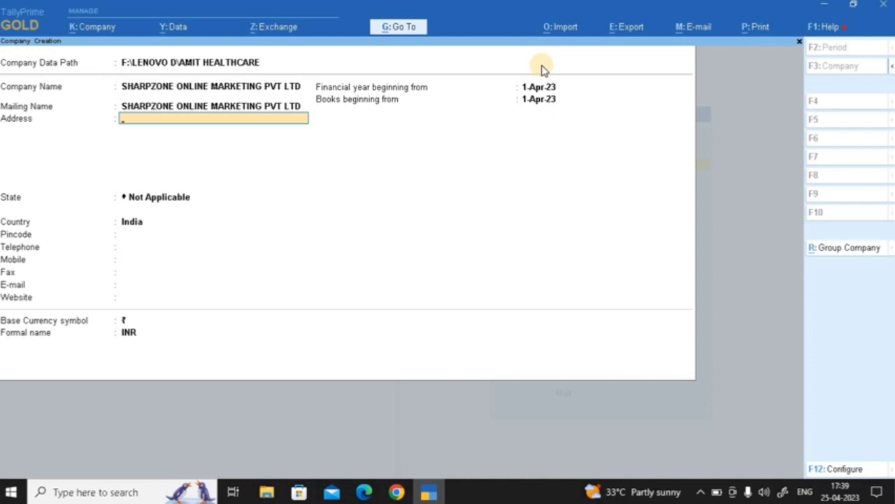
Enter the company's two-line address and move on to State
text(MIRZAPUR)
key(Return)
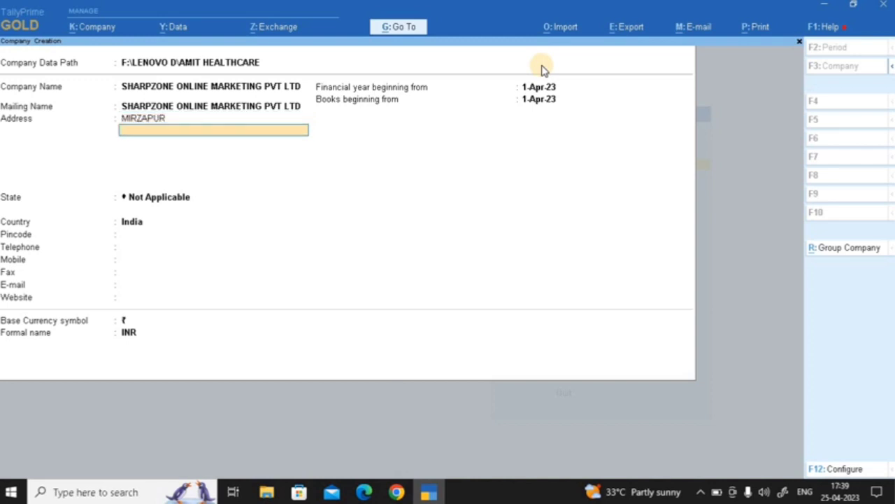
text(DARBHANGA)
key(Return)
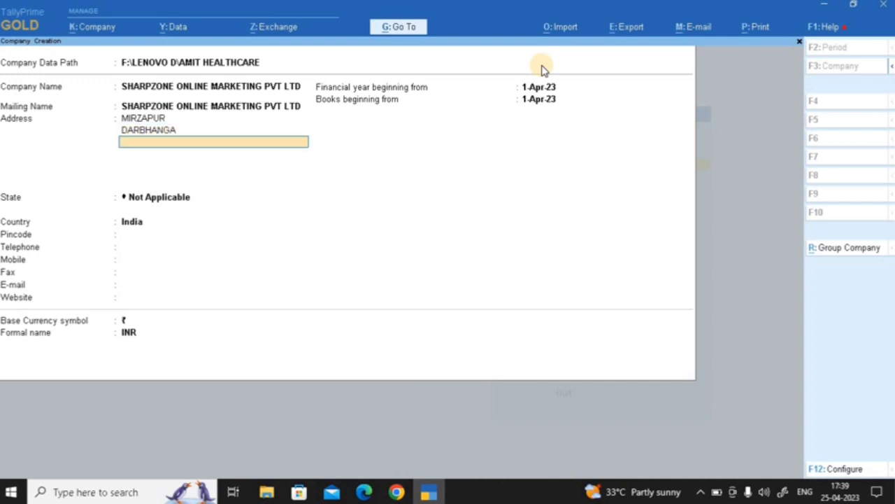
key(Return)
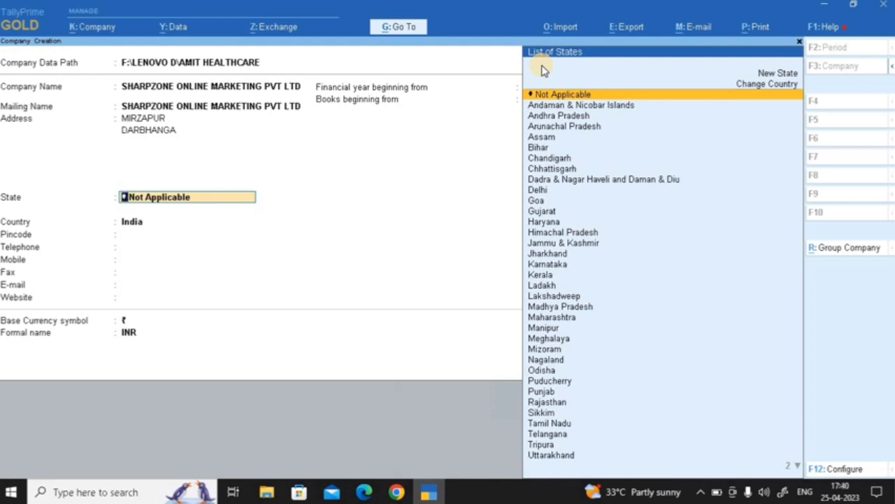
Set the state to Bihar, enter the pincode, and leave telephone blank
key(Down)
key(Down)
key(Down)
key(Down)
key(Down)
key(Return)
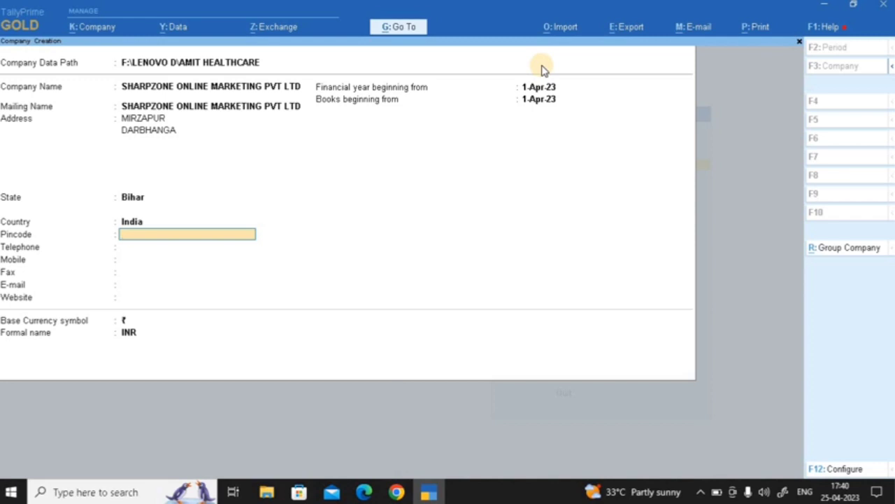
text(846001)
key(Return)
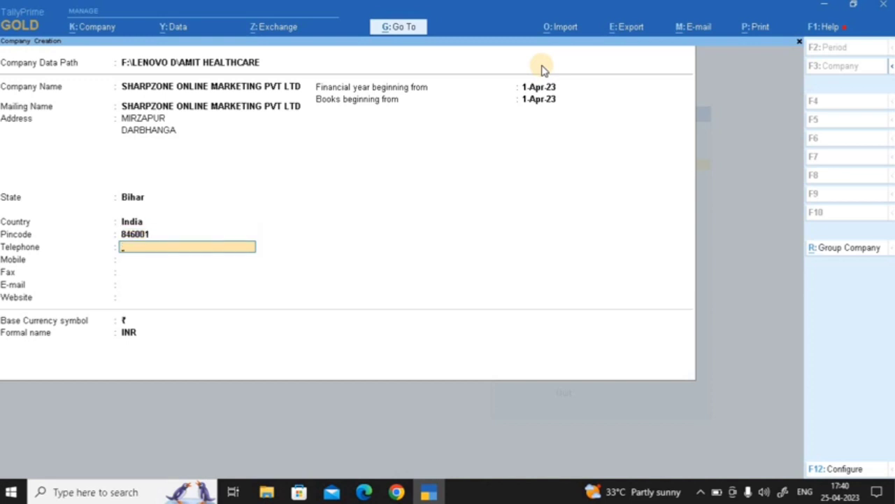
key(Return)
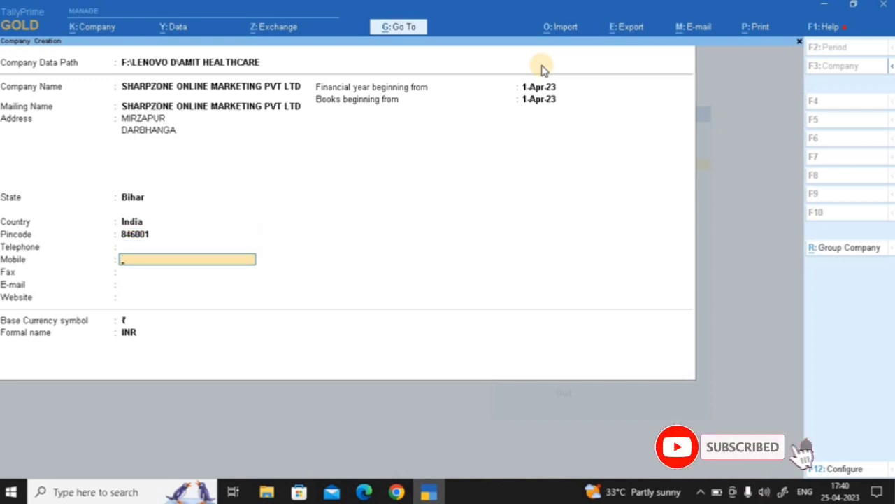
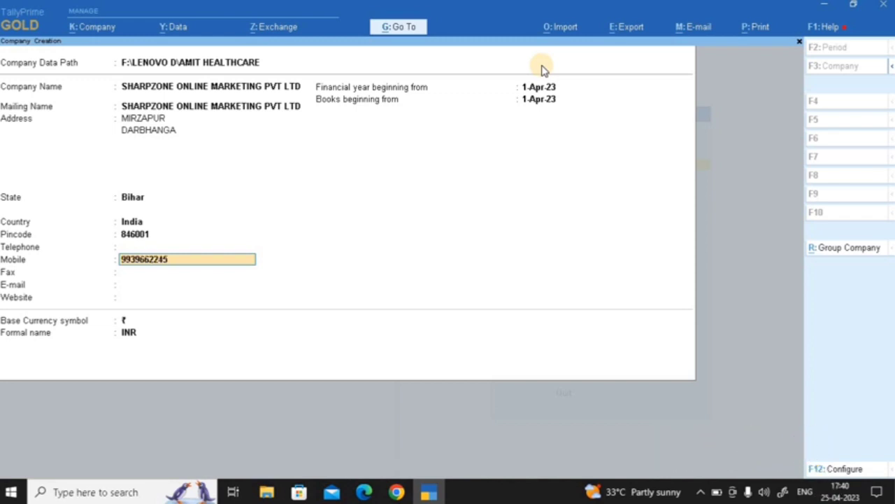
Enter the company's mobile number and e-mail address, leaving fax and website blank
key(Return)
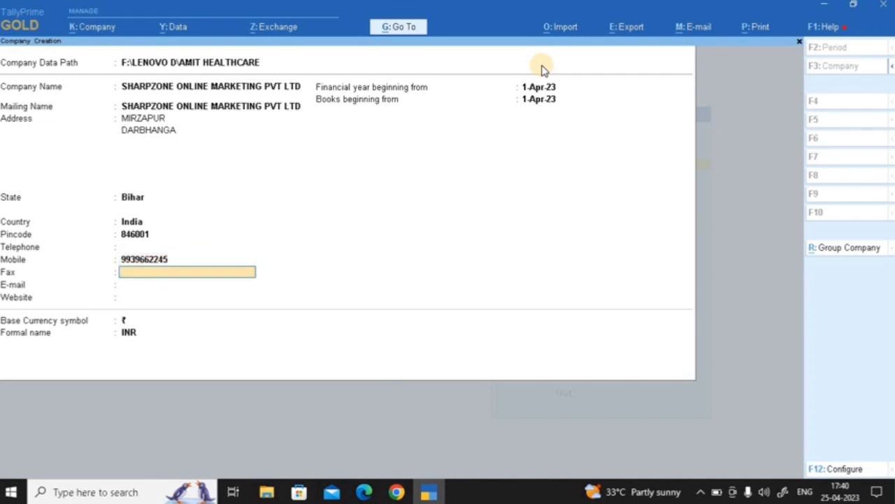
key(Return)
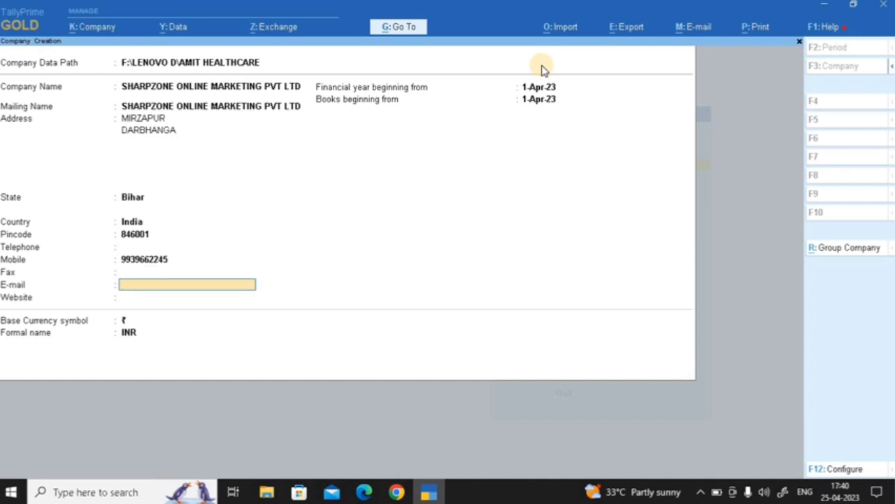
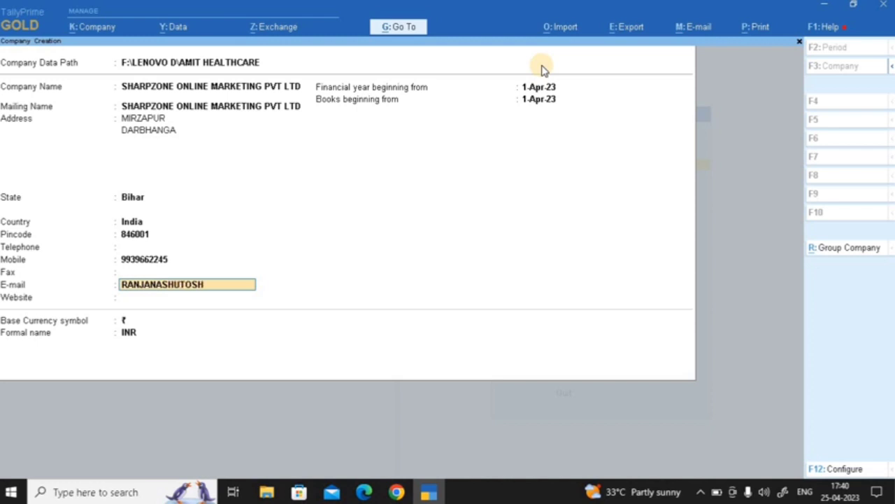
key(Return)
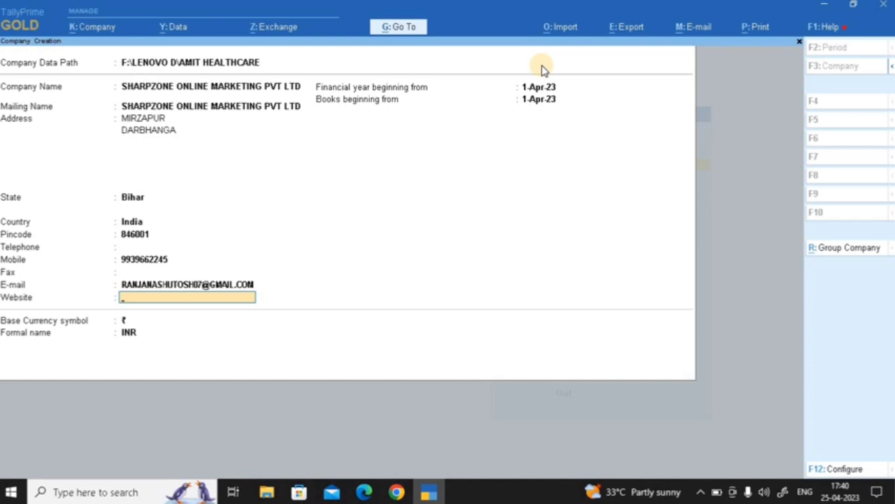
key(Return)
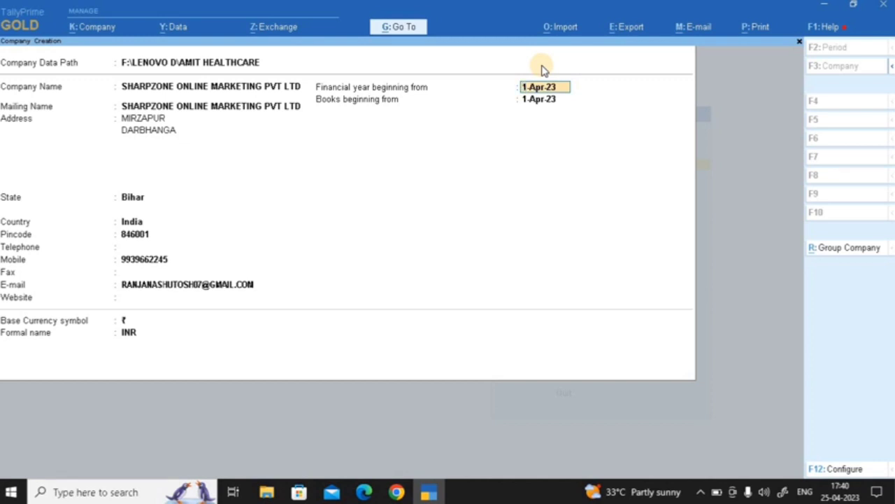
Keep the 1-Apr-23 financial year, ₹ symbol and INR currency name defaults
key(Return)
key(Return)
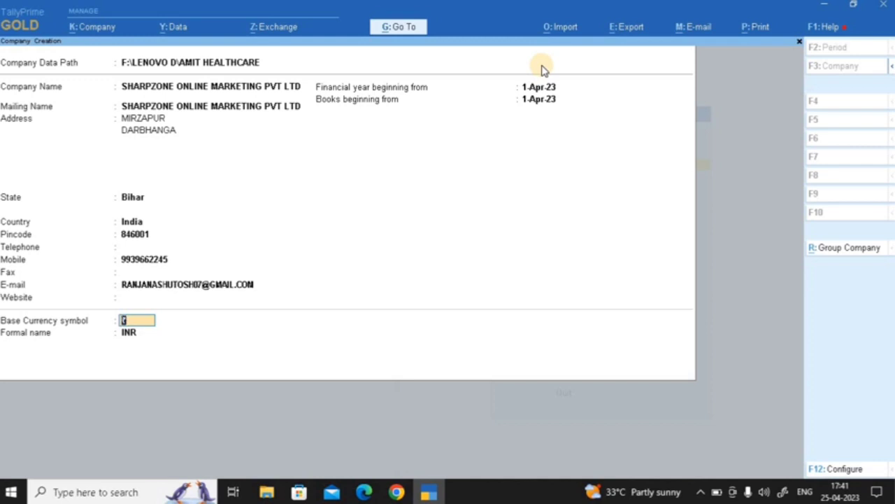
key(Return)
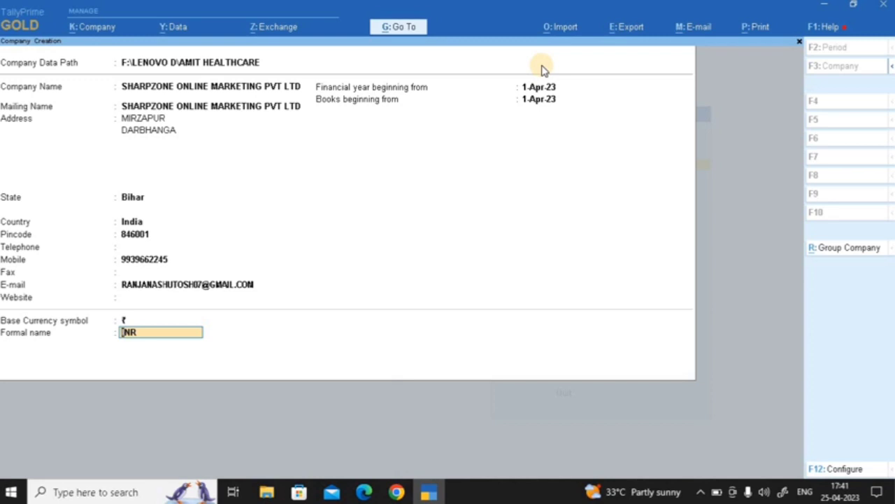
key(Return)
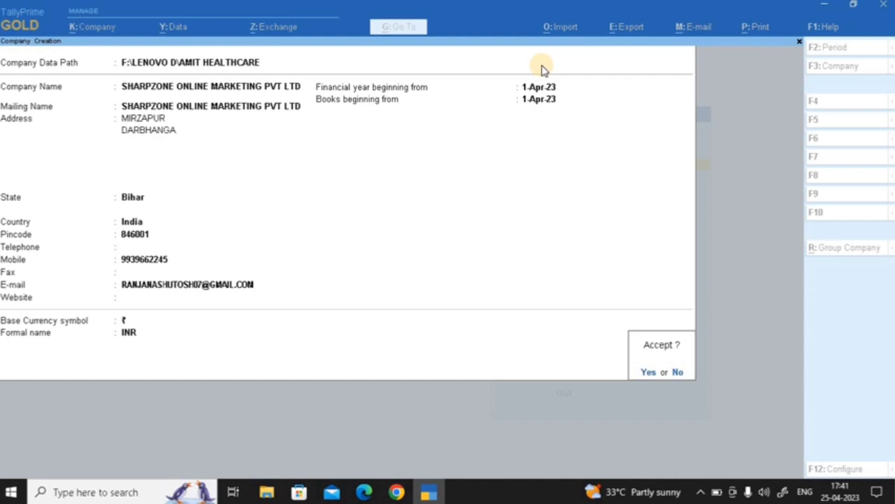
Accept the company form with Yes to create the company
click(652, 372)
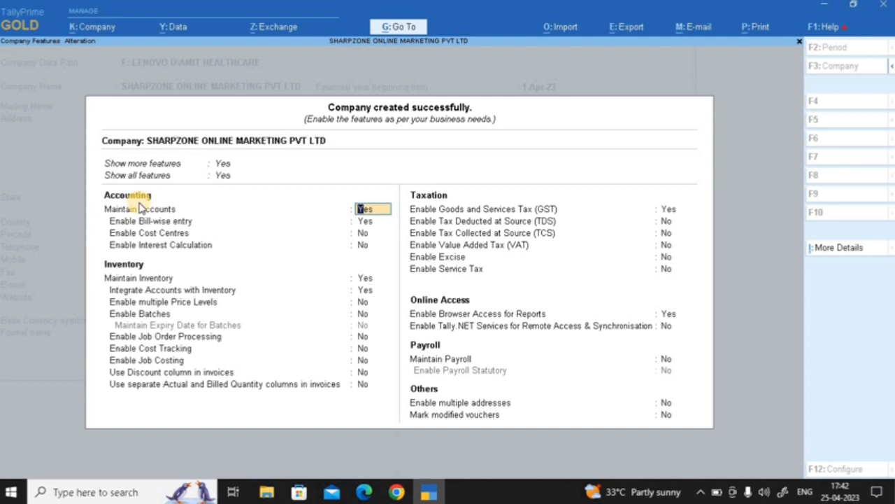
key(Return)
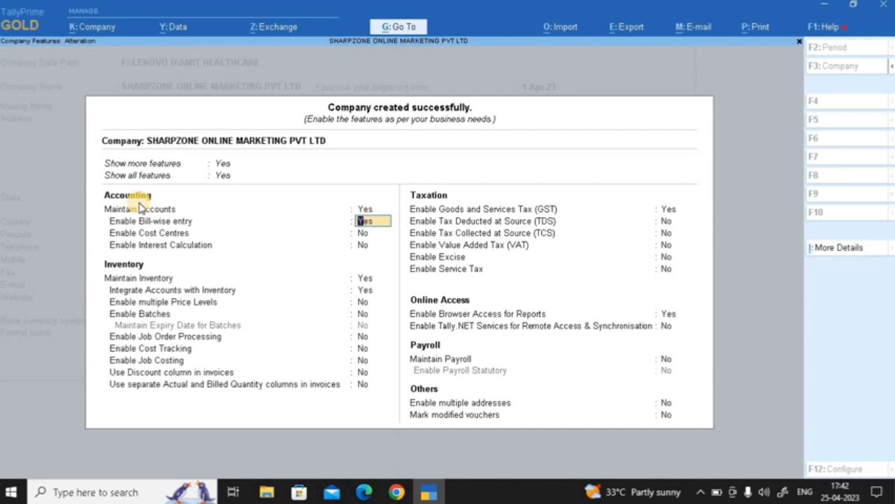
key(Return)
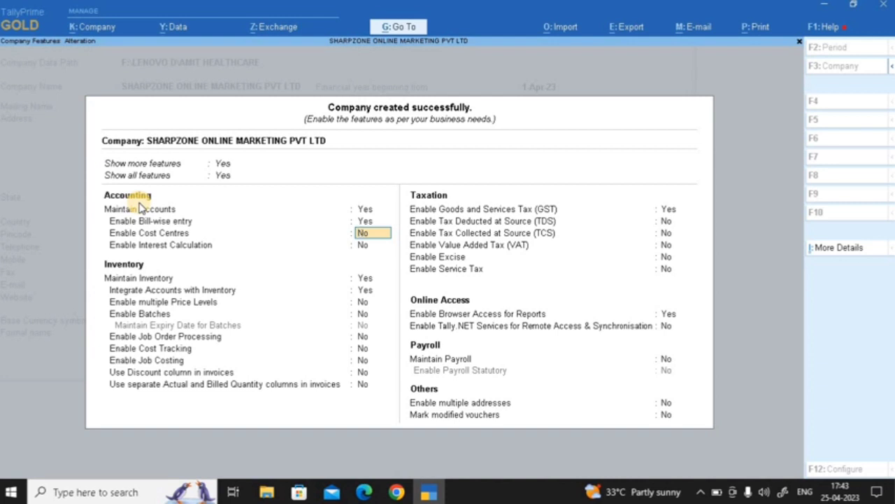
key(Return)
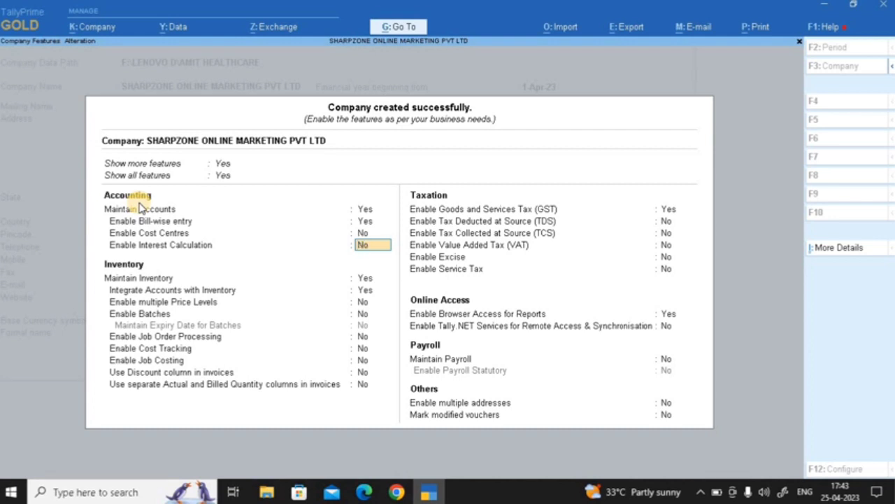
key(Return)
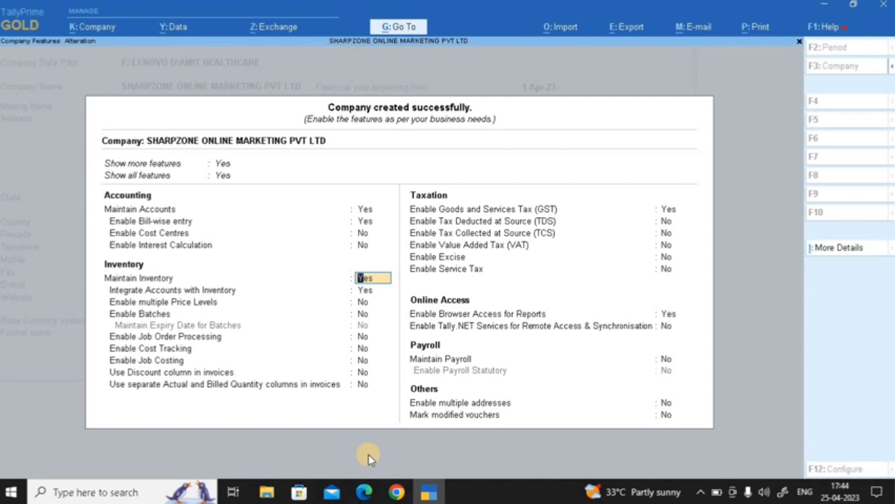
key(Return)
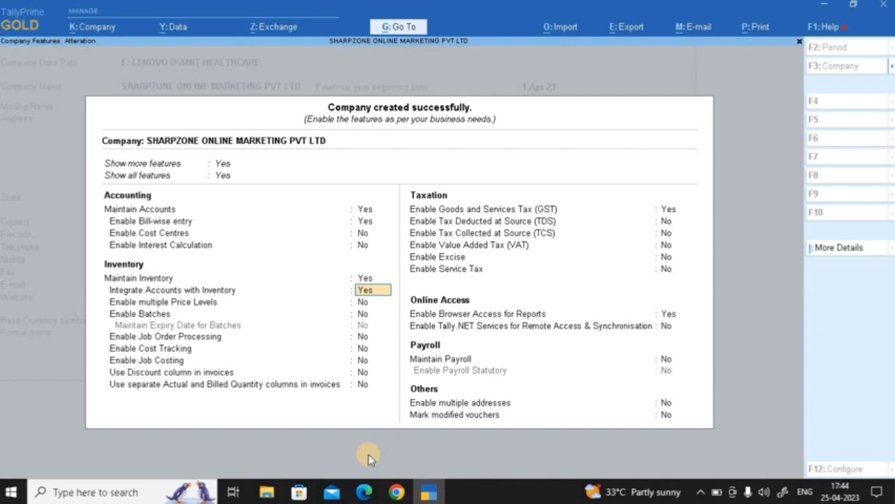
key(Return)
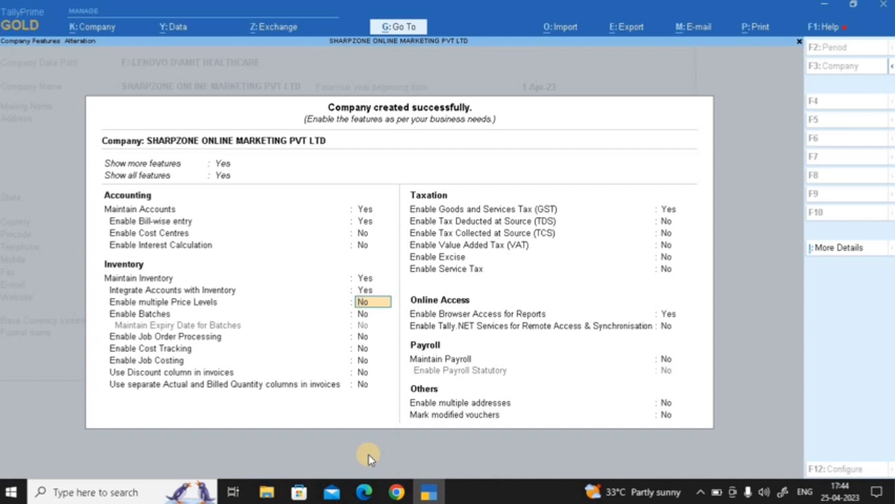
key(Return)
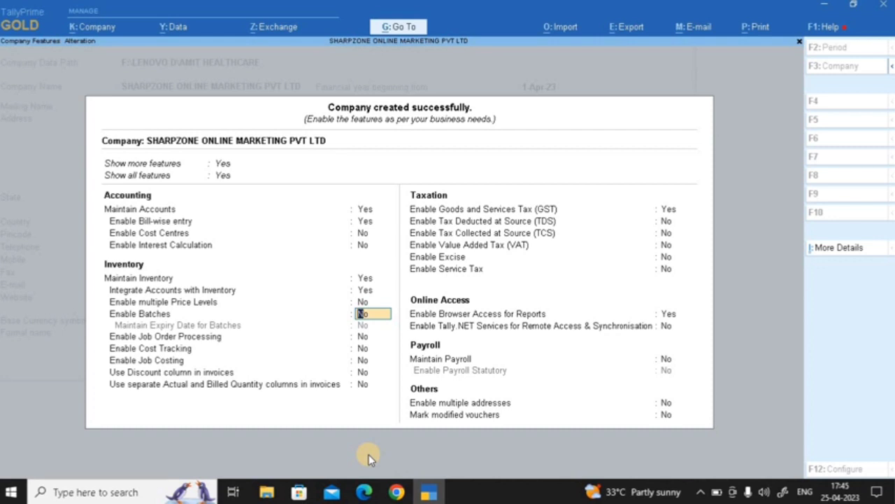
key(Return)
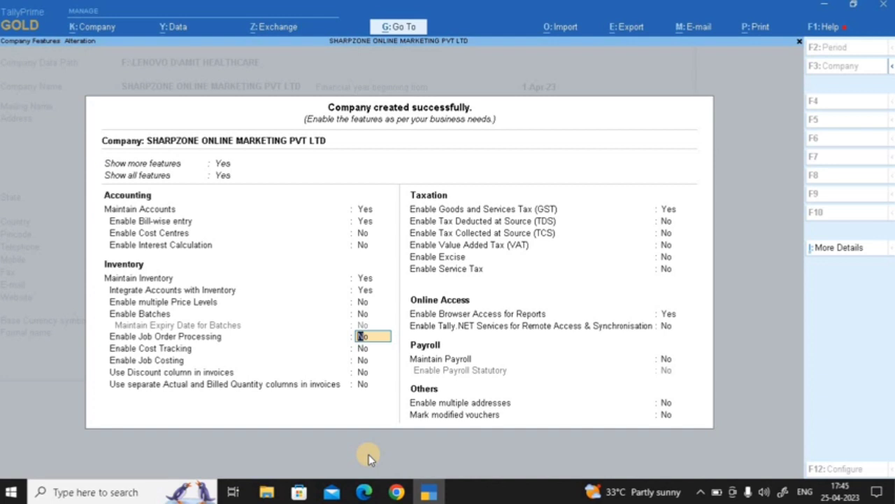
key(Return)
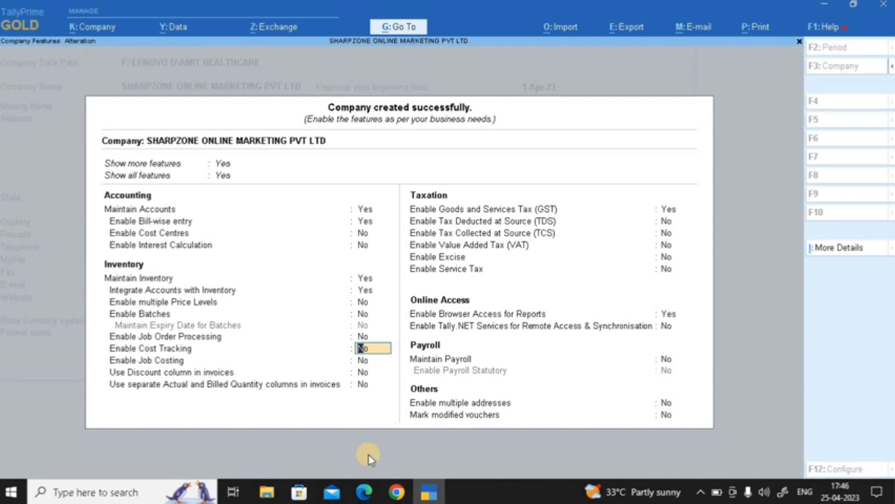
key(Return)
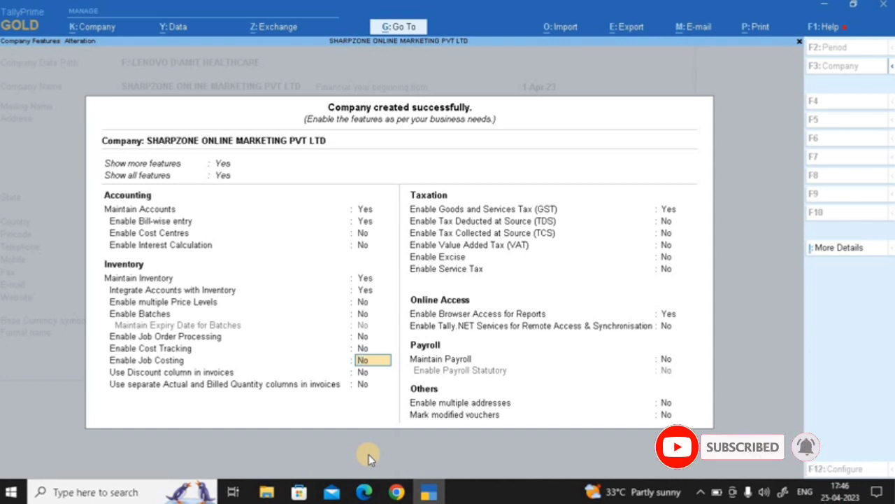
key(Return)
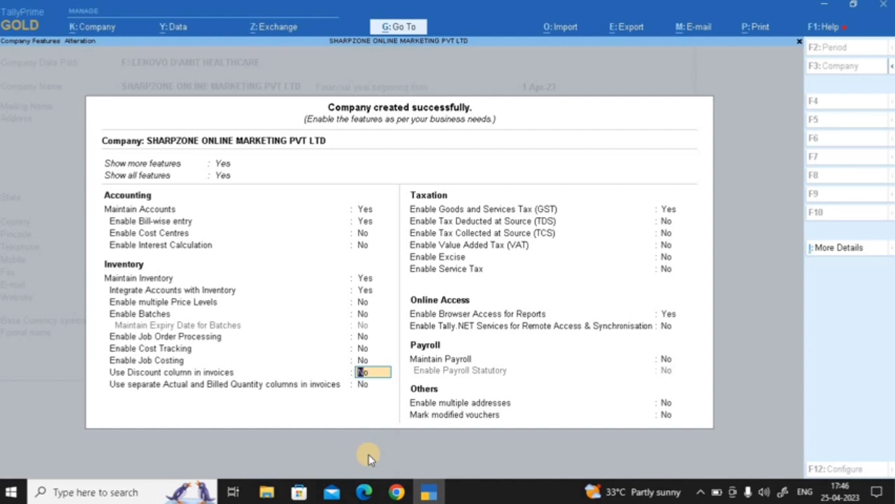
key(Return)
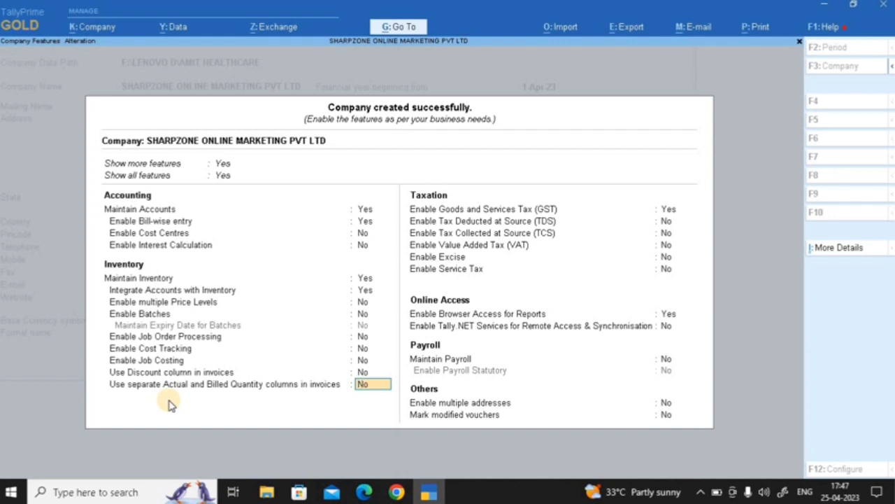
Leave separate actual and billed quantities off and open GST Details with GST enabled
key(Return)
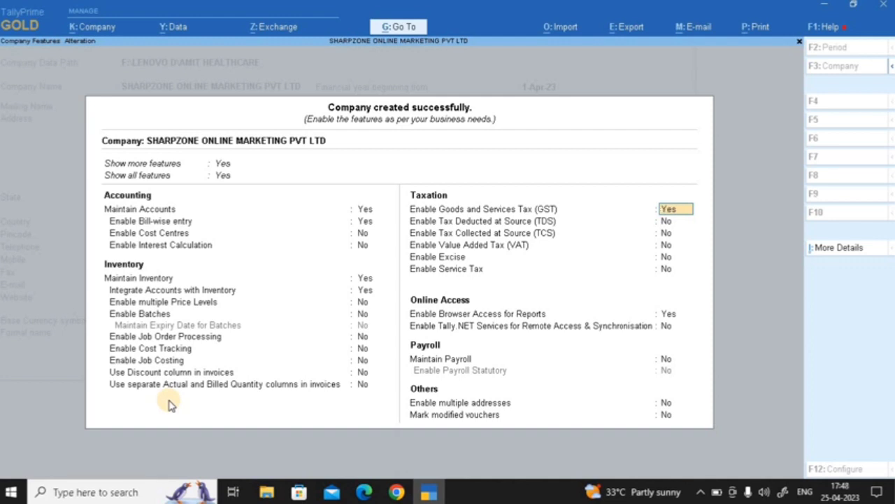
key(Return)
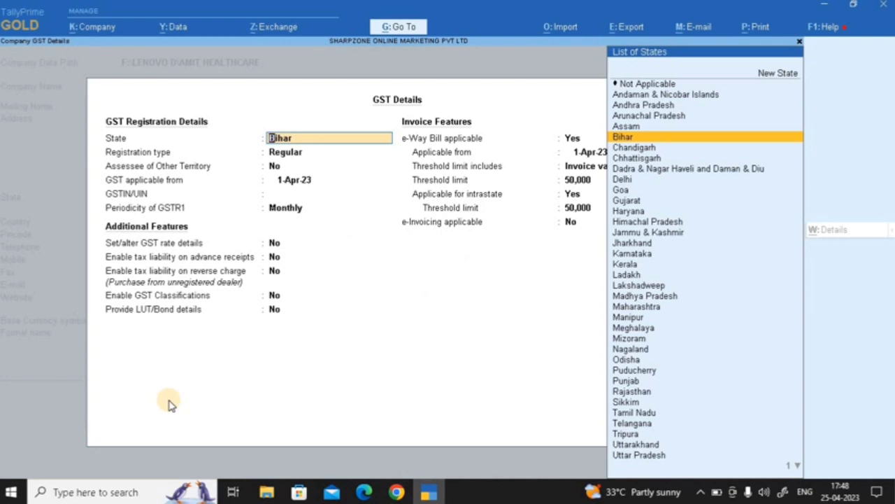
Register GST in Bihar as Regular from 1-Apr-23, enter the company's GSTIN, keep Monthly GSTR1
key(Return)
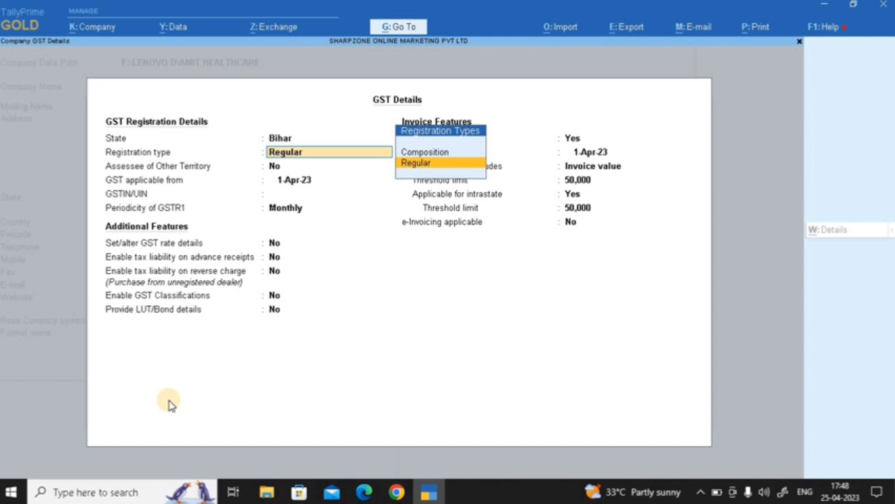
key(Return)
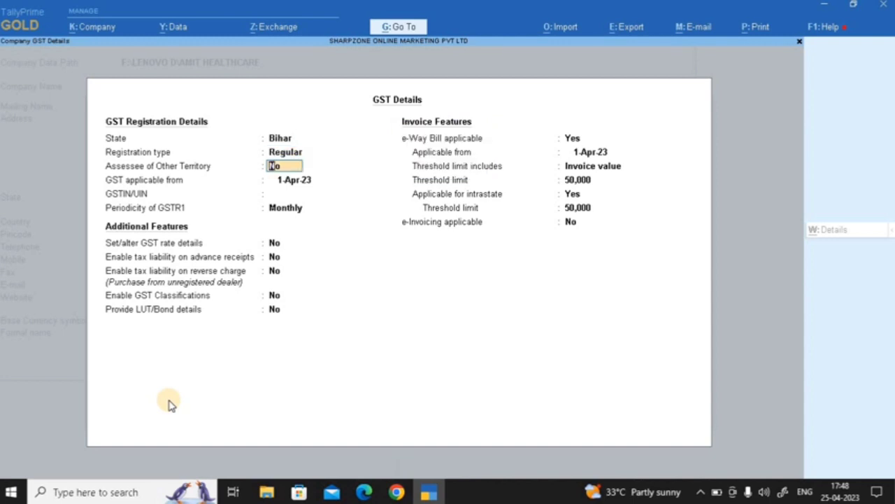
key(Return)
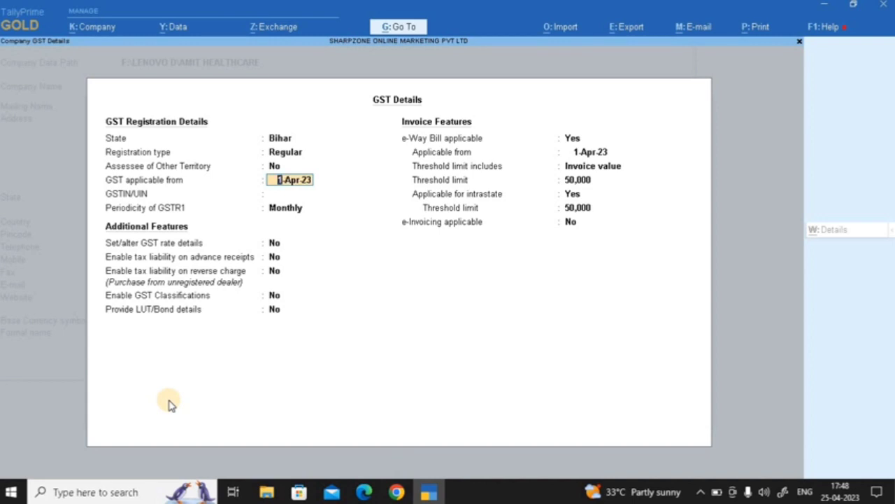
key(Return)
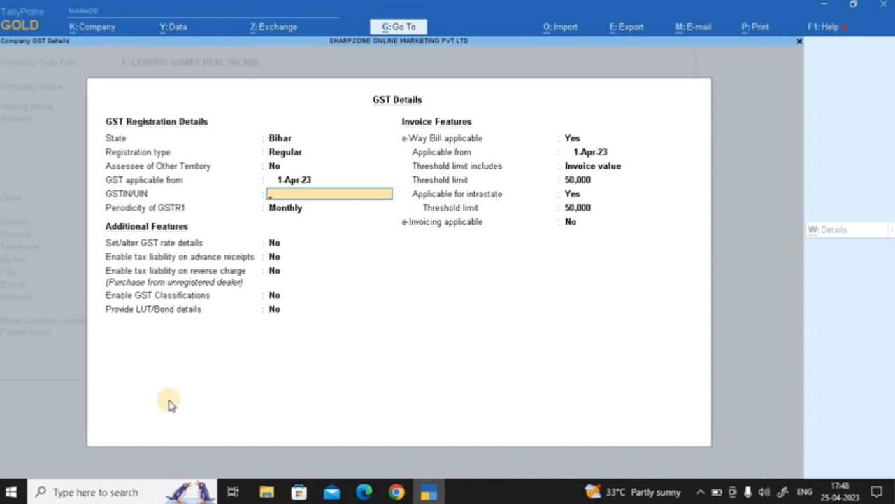
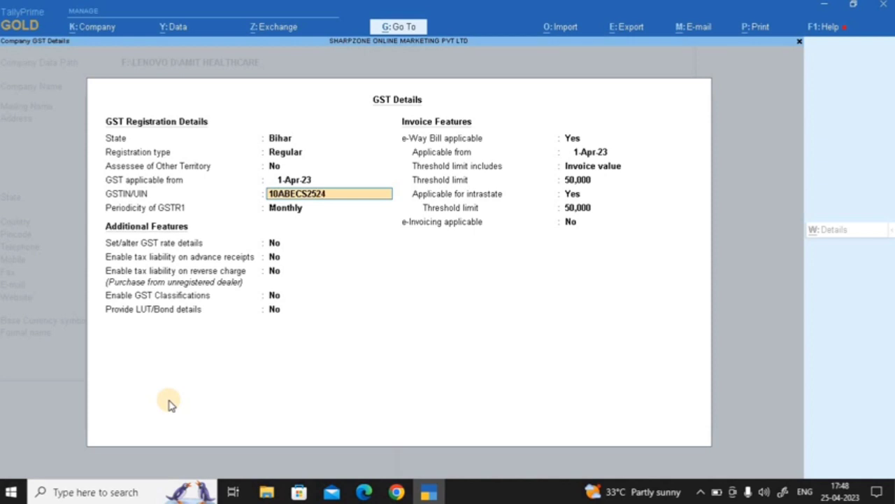
key(Return)
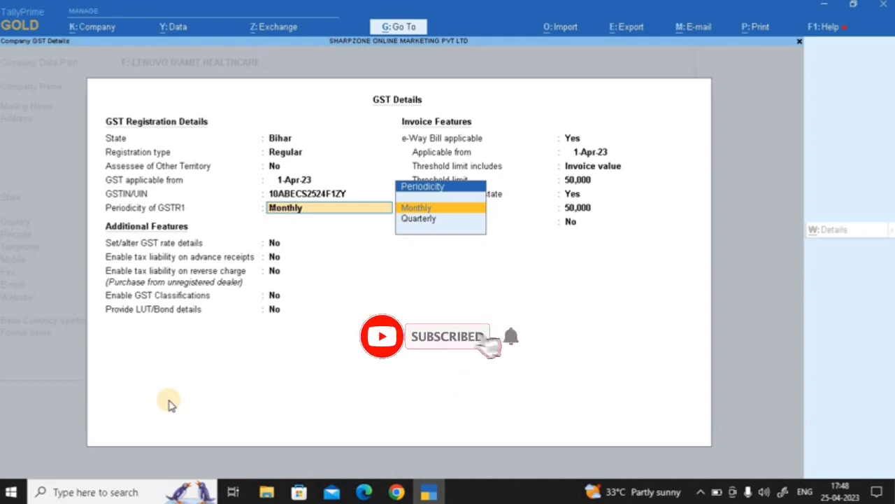
key(Return)
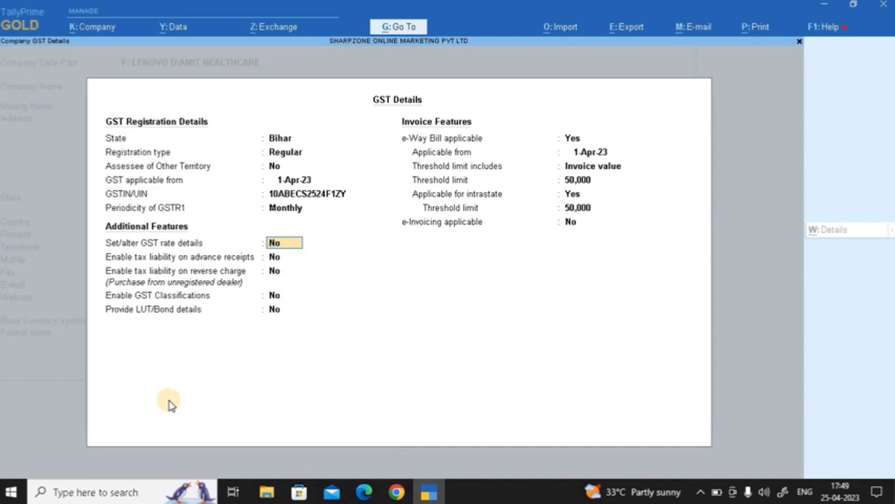
Set advance-receipt and reverse-charge liability, GST Classifications and LUT/Bond details to Yes
key(Return)
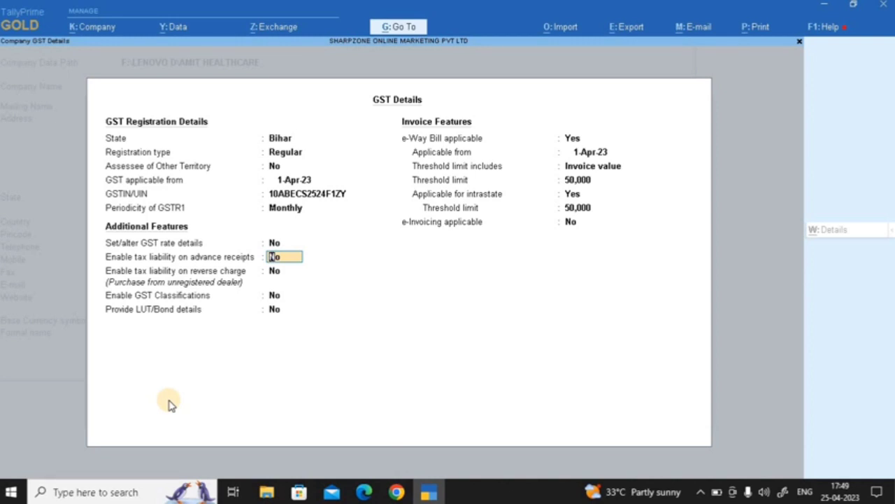
text(Y)
key(Return)
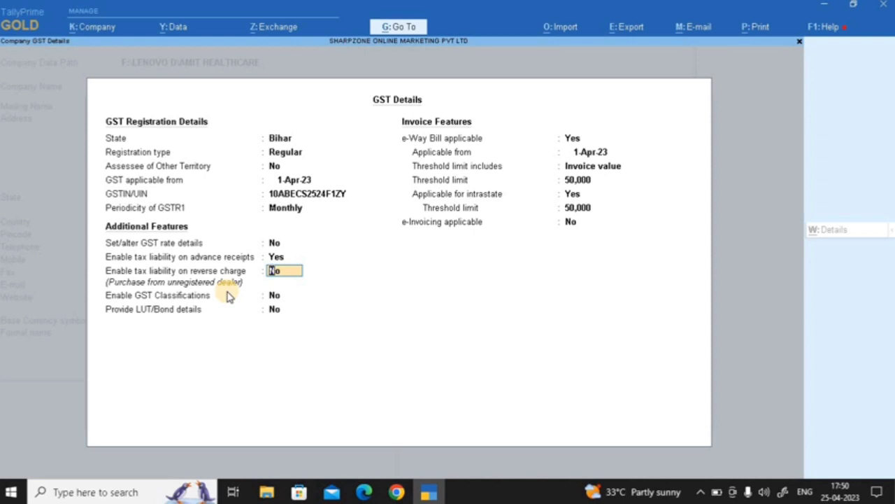
text(Y)
key(Return)
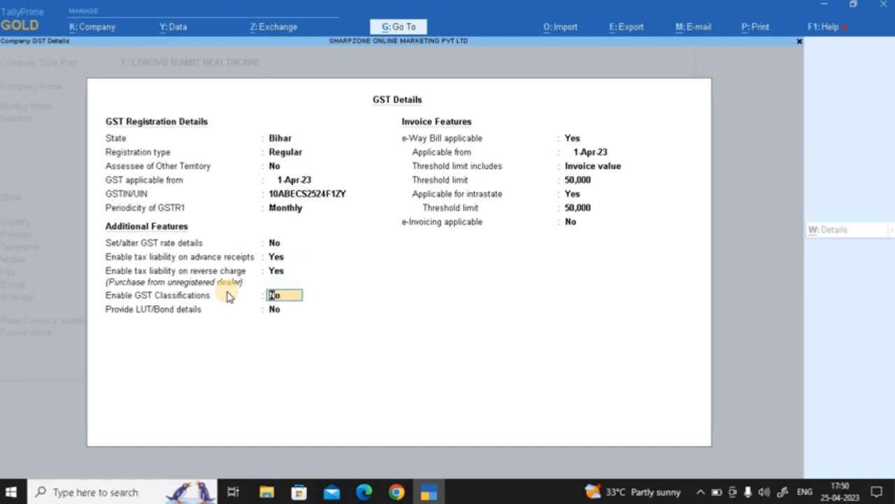
text(Y)
key(Return)
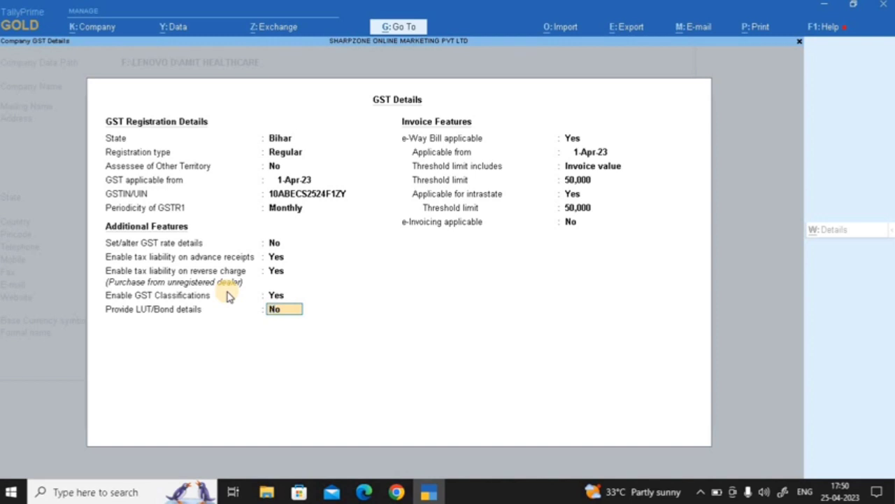
text(Y)
key(Return)
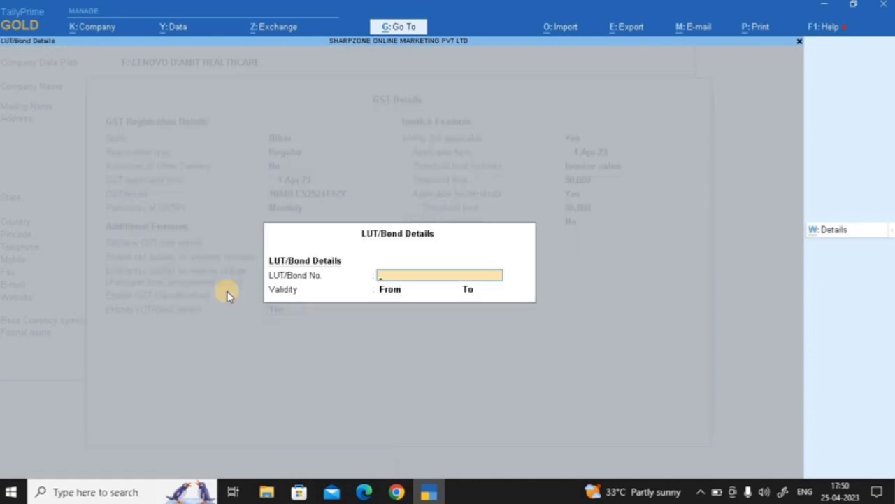
Skip LUT/Bond details and keep e-Way Bill applicable from 1-Apr-23
key(Return)
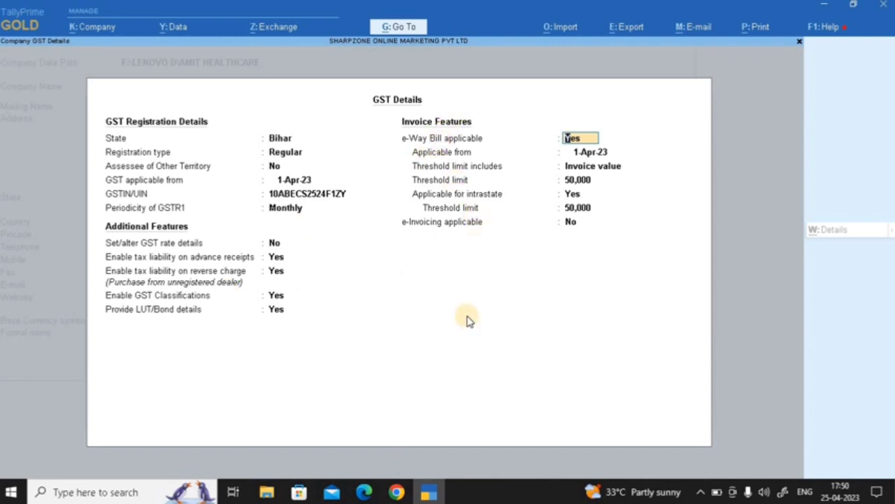
key(Return)
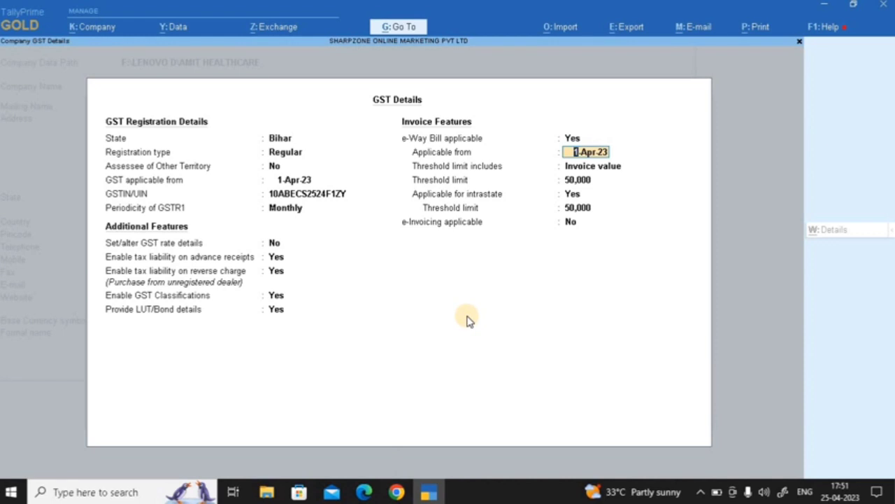
key(Return)
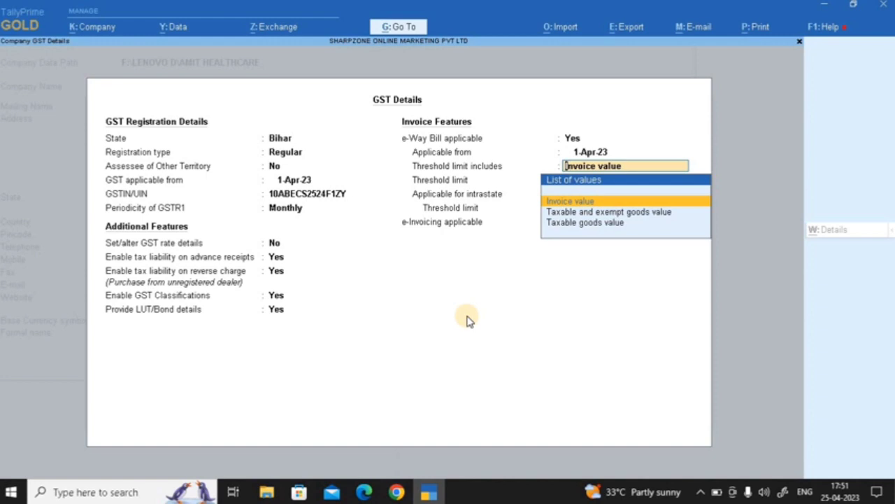
Use Invoice value with 50,000 thresholds, intrastate e-Way Bill Yes, and e-Invoicing No
key(Return)
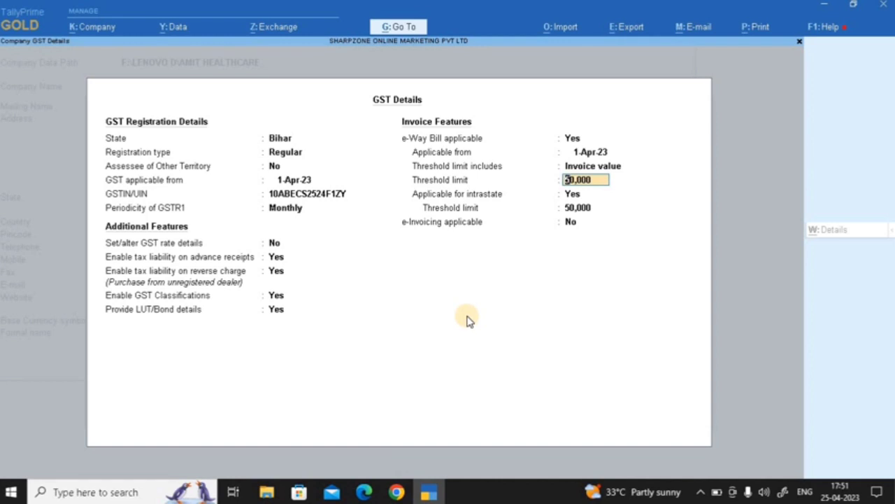
key(Return)
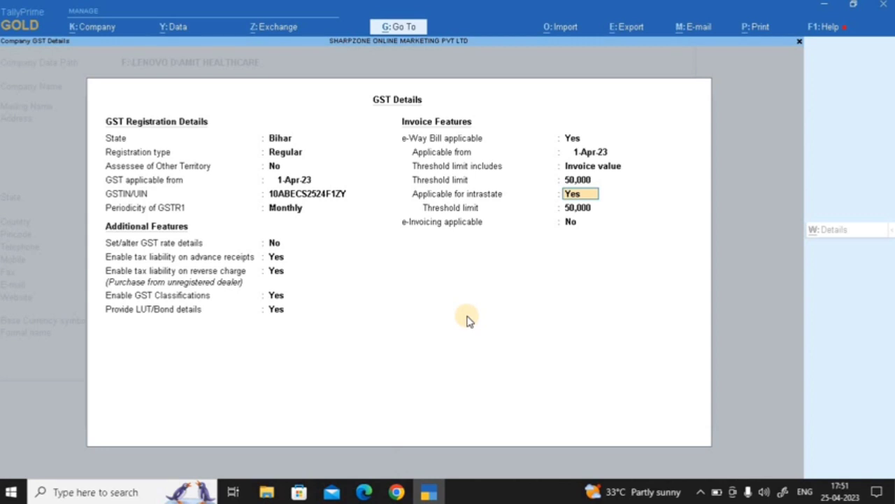
key(Return)
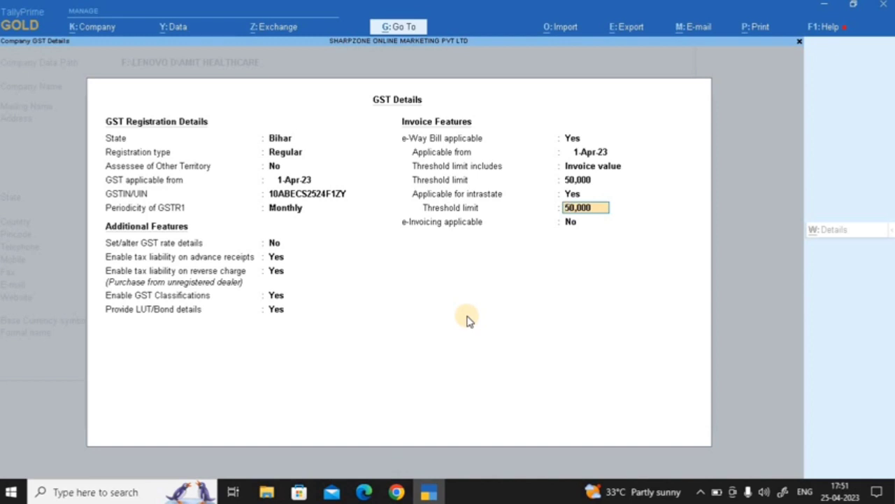
key(Return)
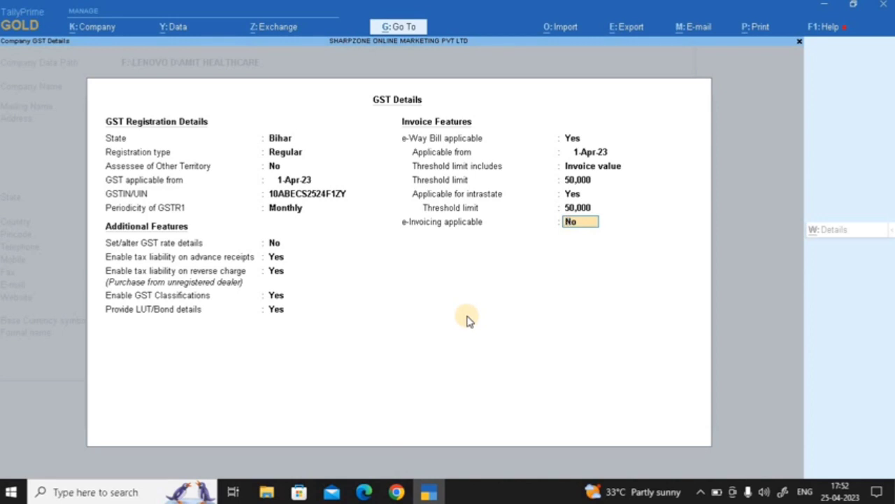
key(Return)
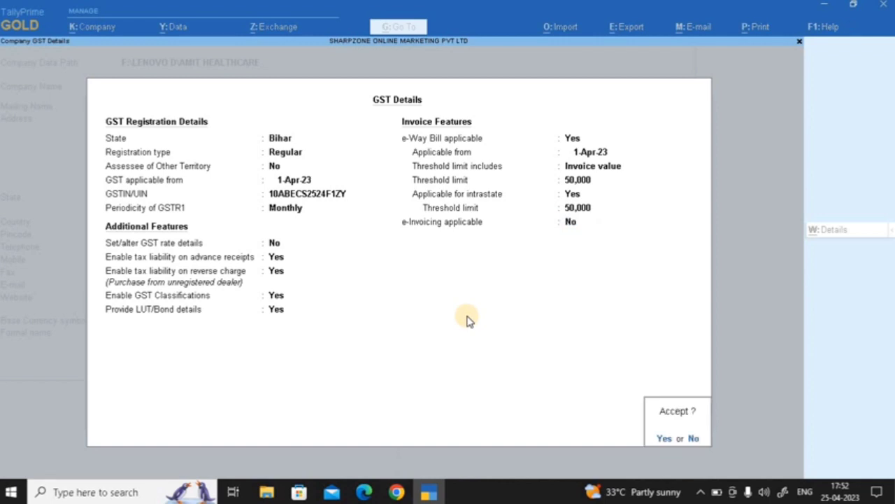
Accept the GST details and leave TDS, TCS, VAT, Excise and Service Tax at No
key(Return)
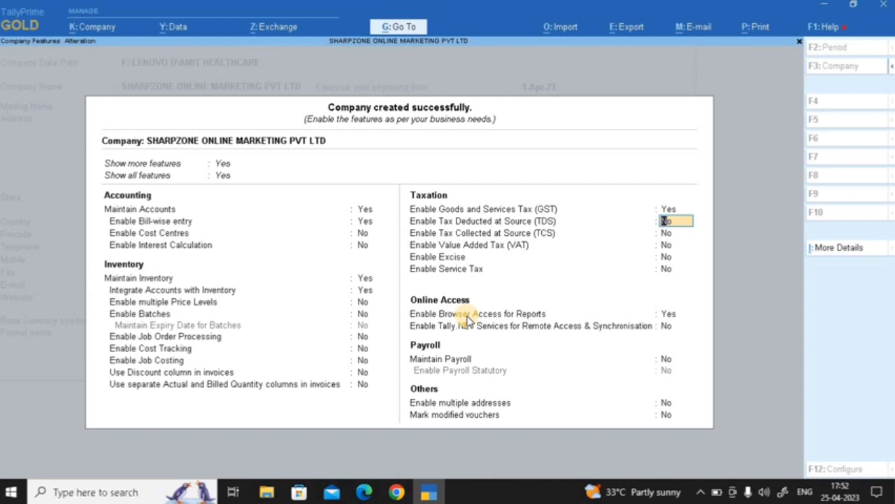
key(Return)
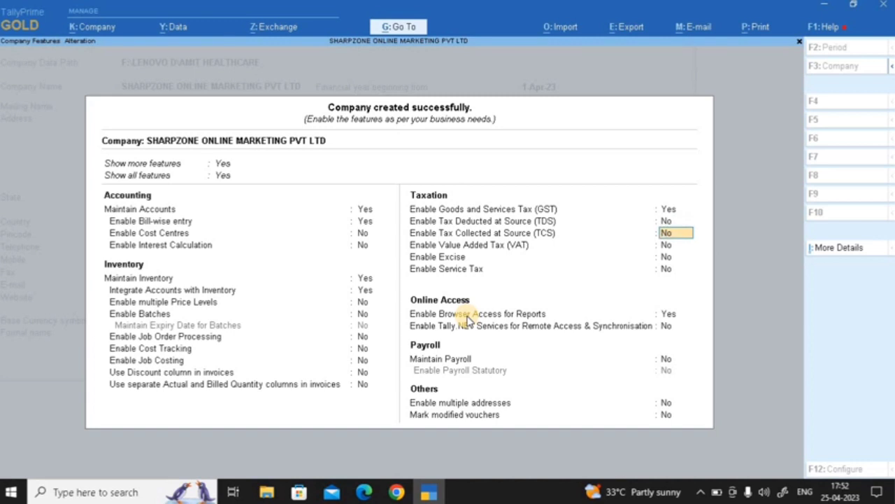
key(Return)
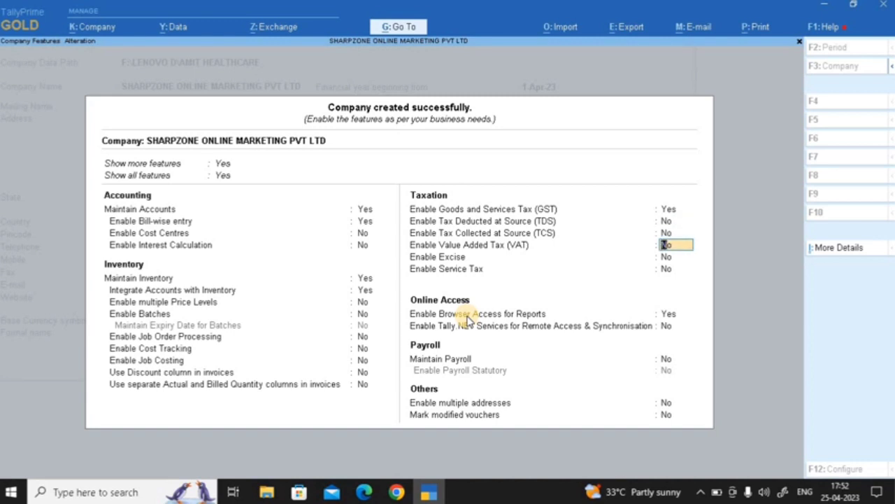
key(Return)
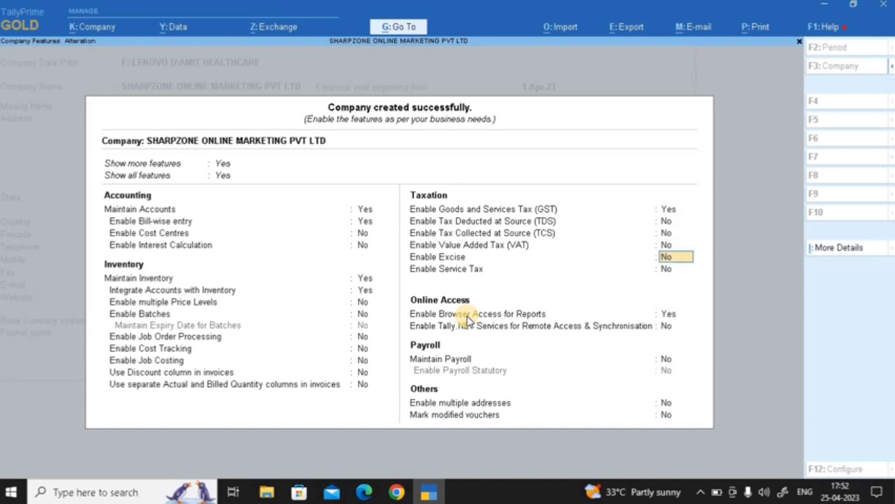
key(Return)
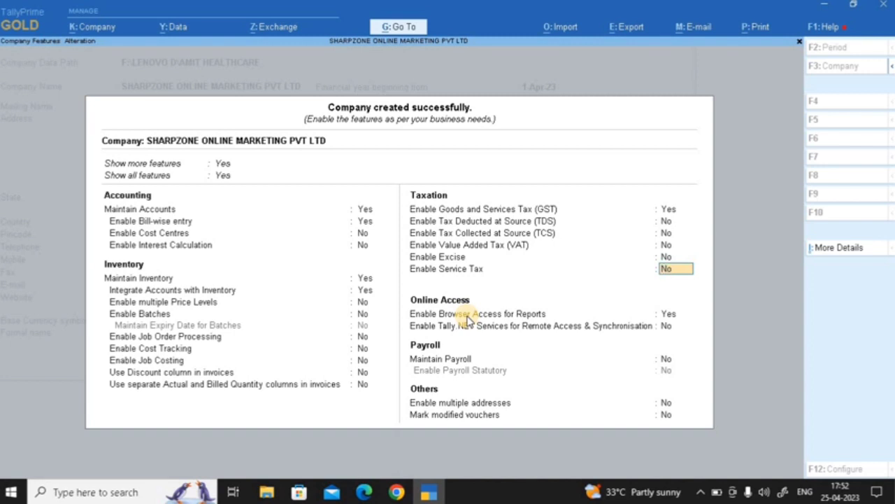
key(Return)
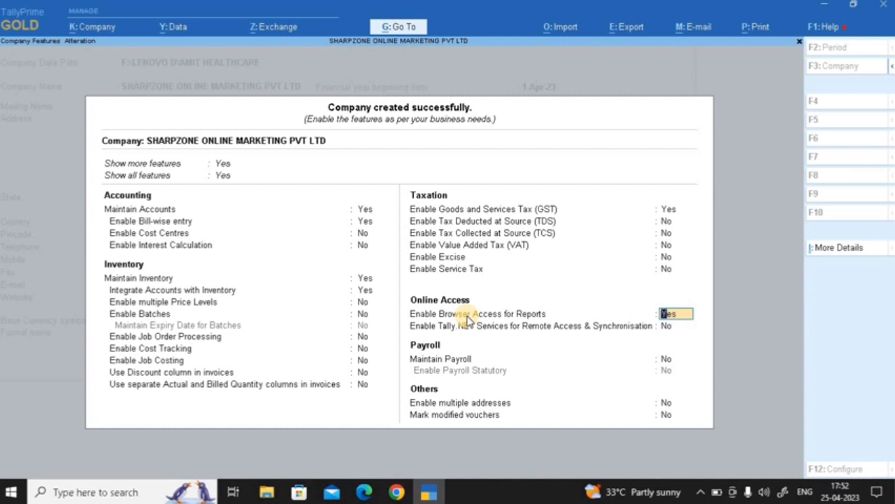
key(Return)
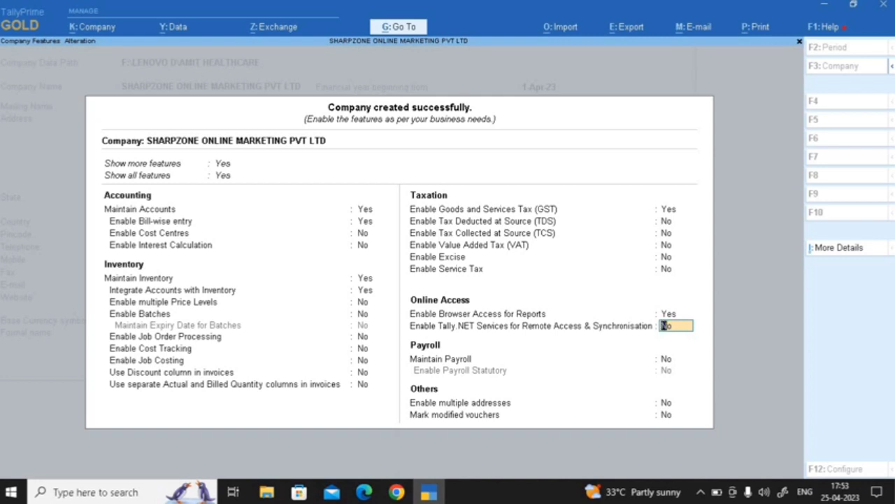
Leave Tally.NET, payroll, multiple addresses and modified-voucher marking all at No
key(Return)
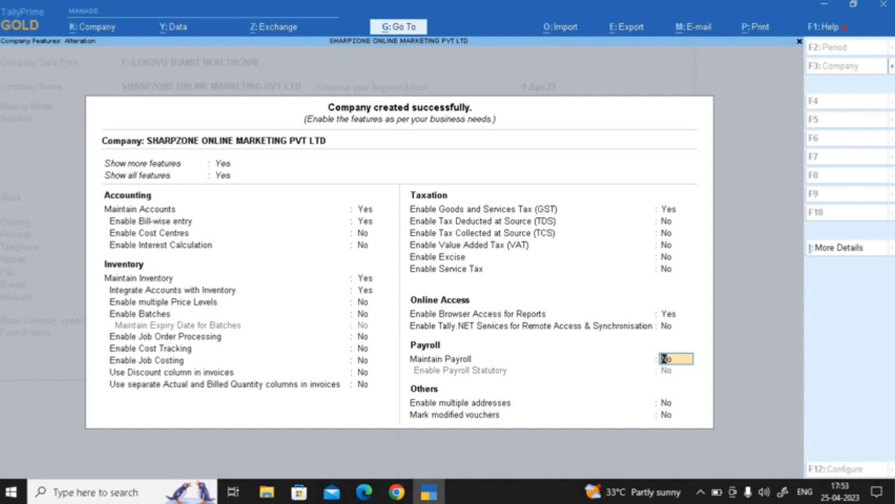
key(Return)
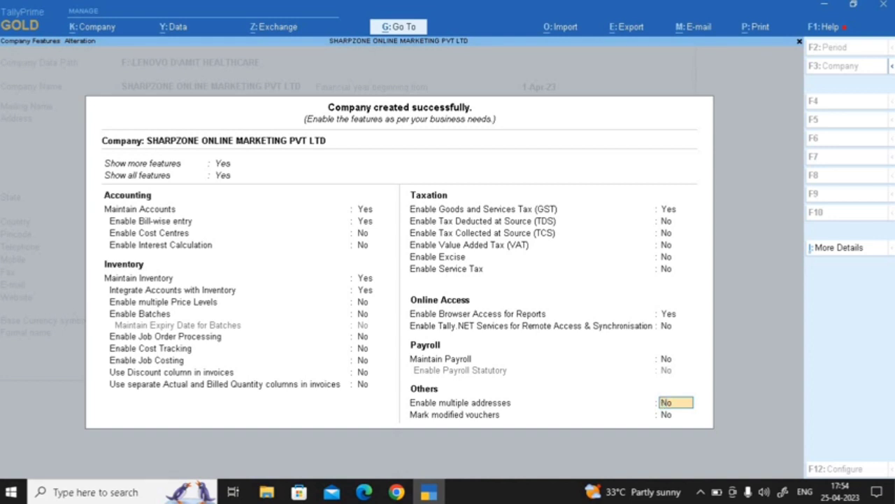
key(Return)
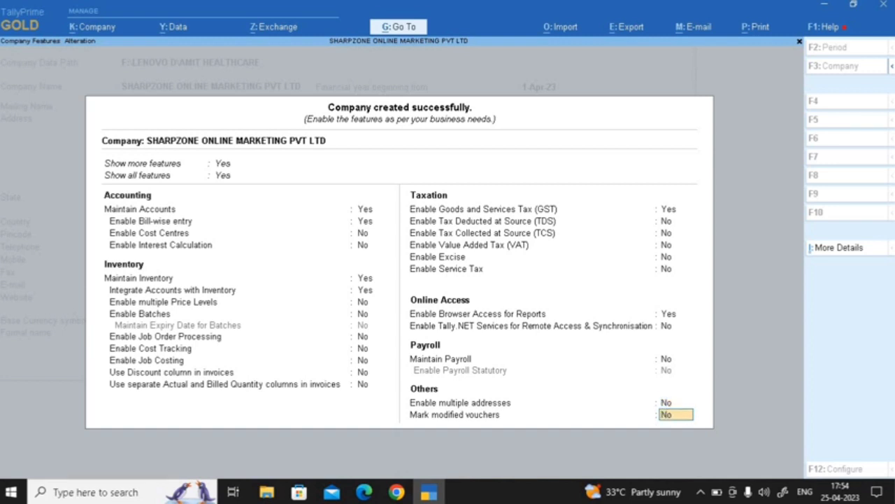
key(Return)
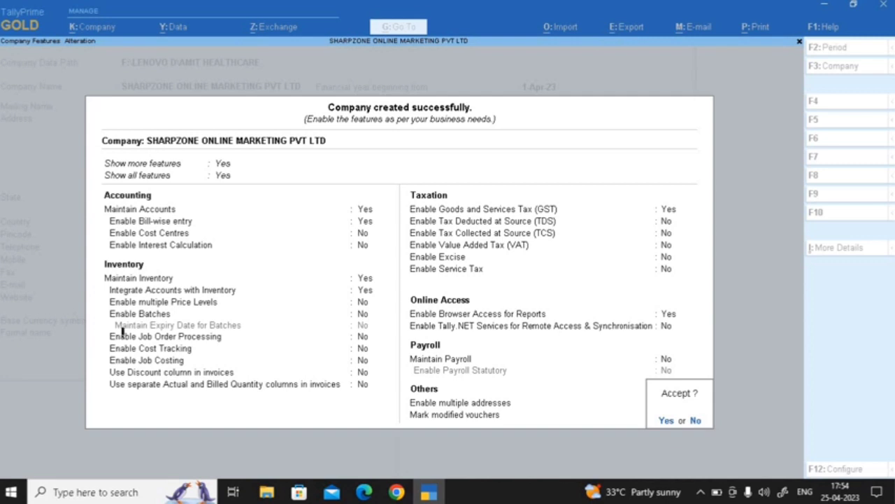
Accept the company features with Y to reach the Gateway of Tally
key(y)
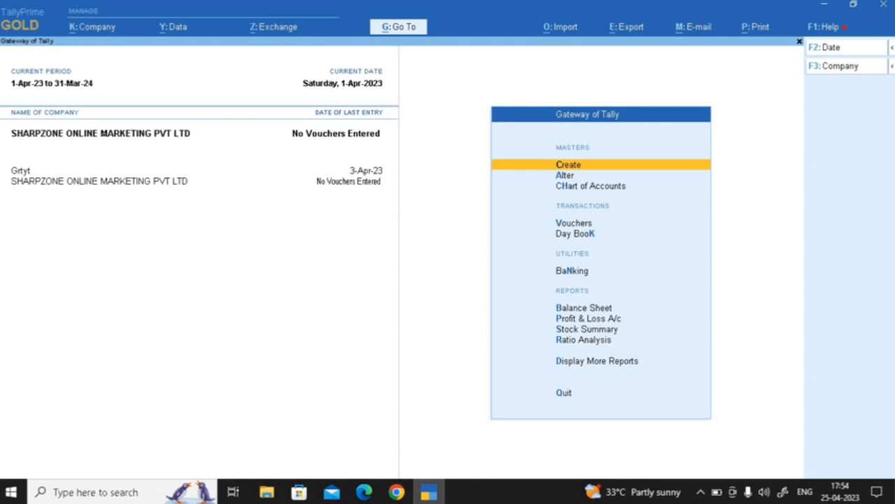